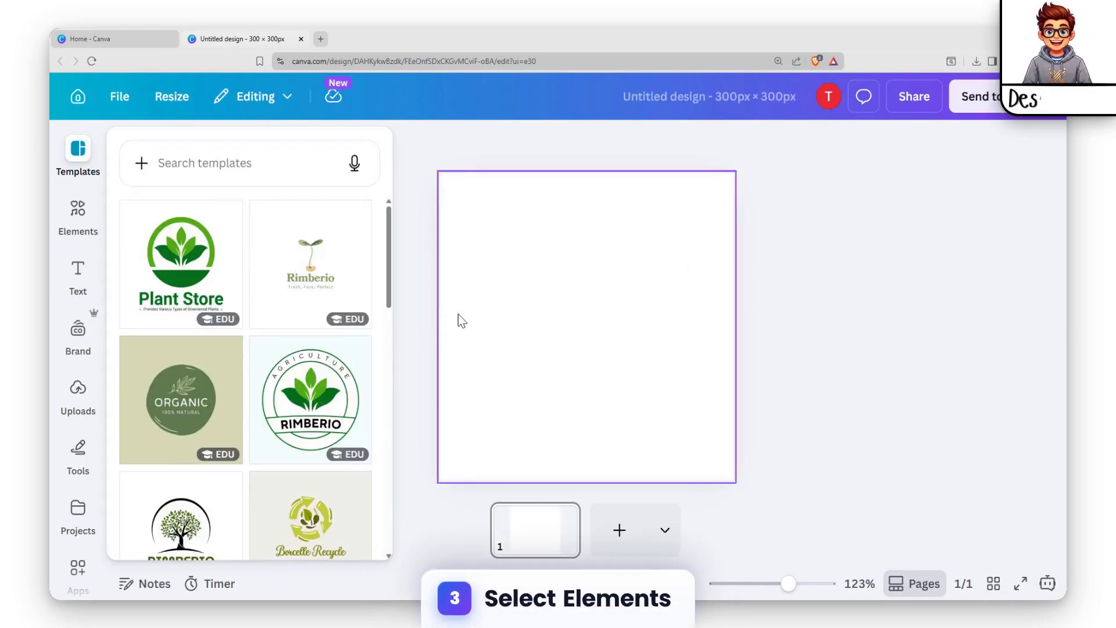
Search the elements library for L and show only graphics
click(87, 226)
click(274, 155)
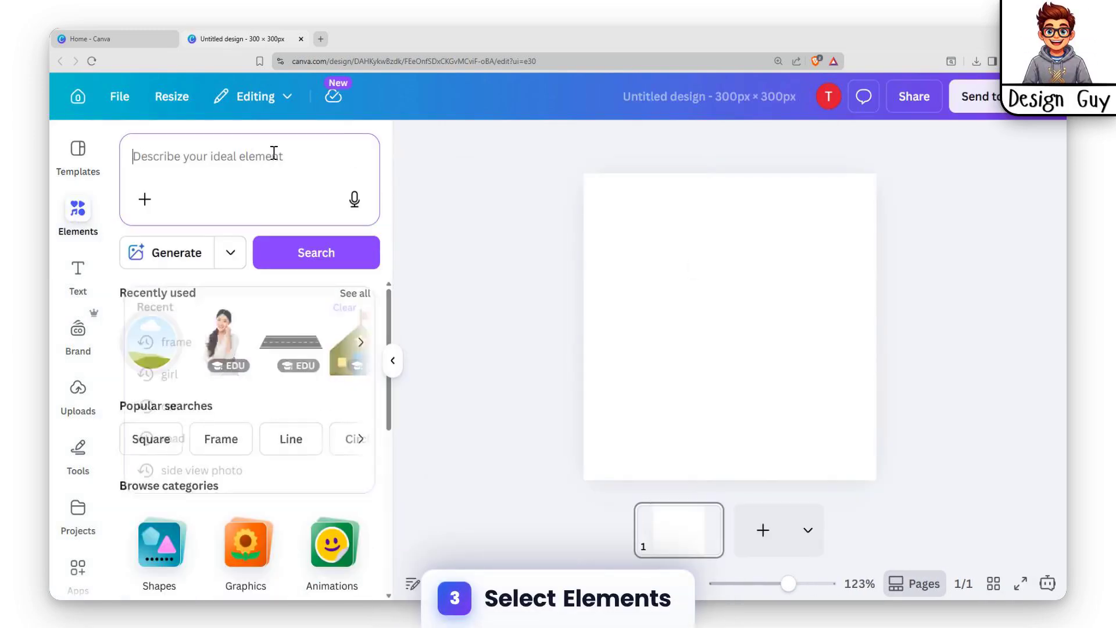
text(L)
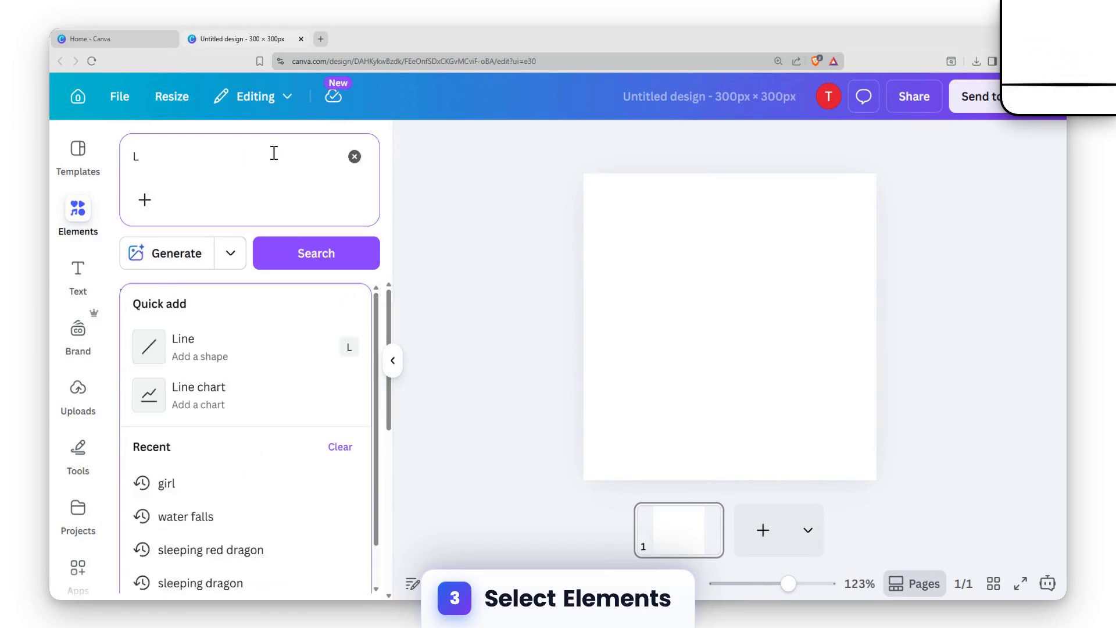
key(Return)
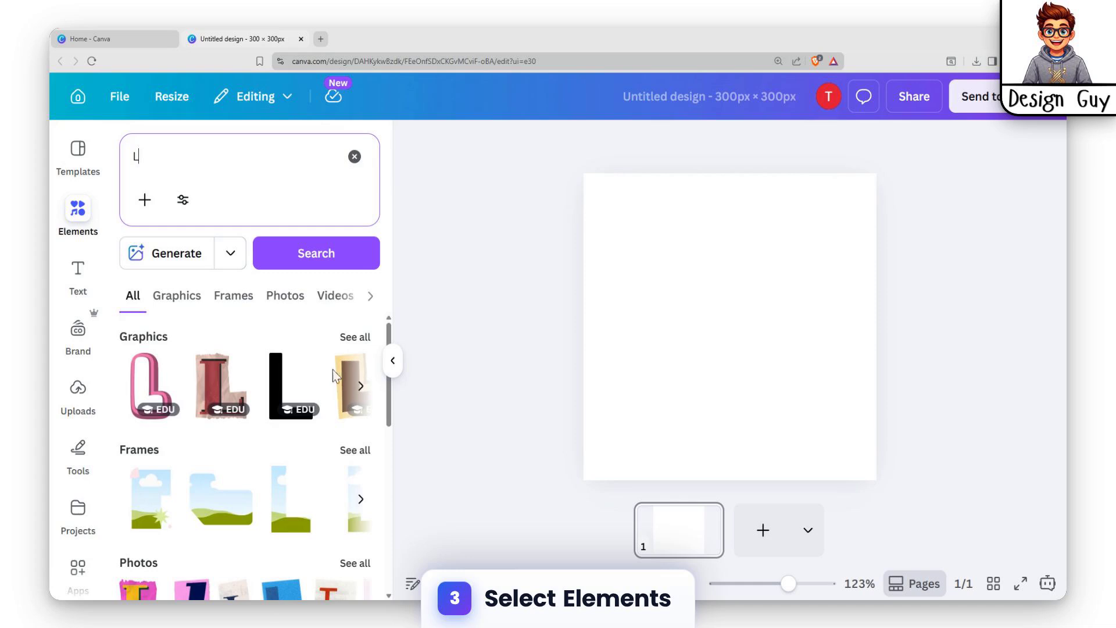
click(178, 298)
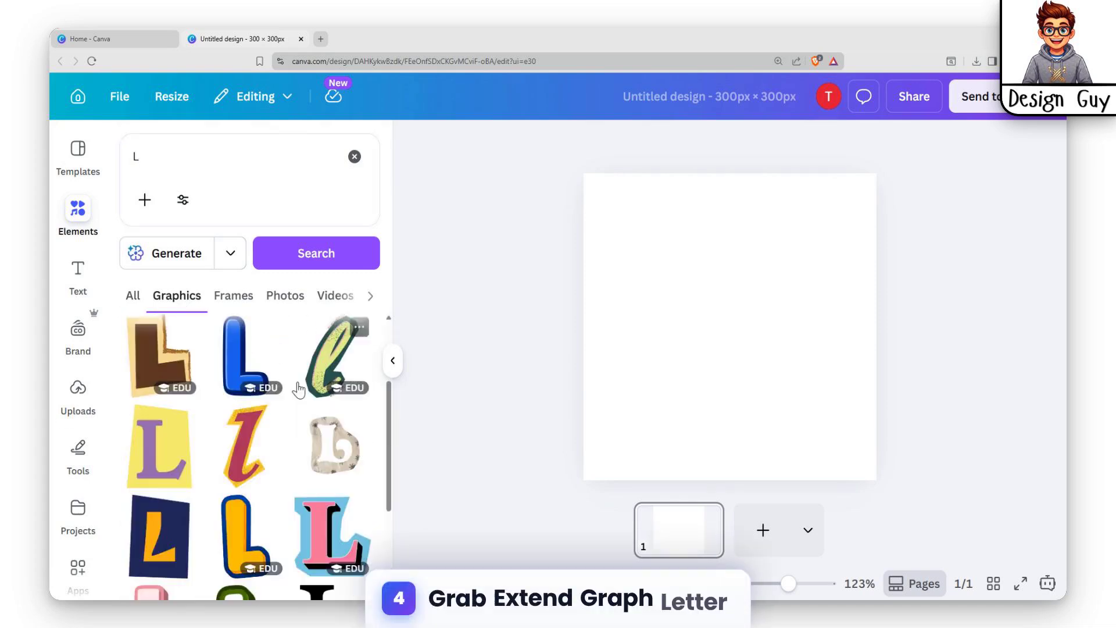
Add the blue rounded L graphic and place it tilted clockwise on the left side of the page
scroll(253, 441, up, 2)
click(240, 484)
drag(715, 332, 662, 324)
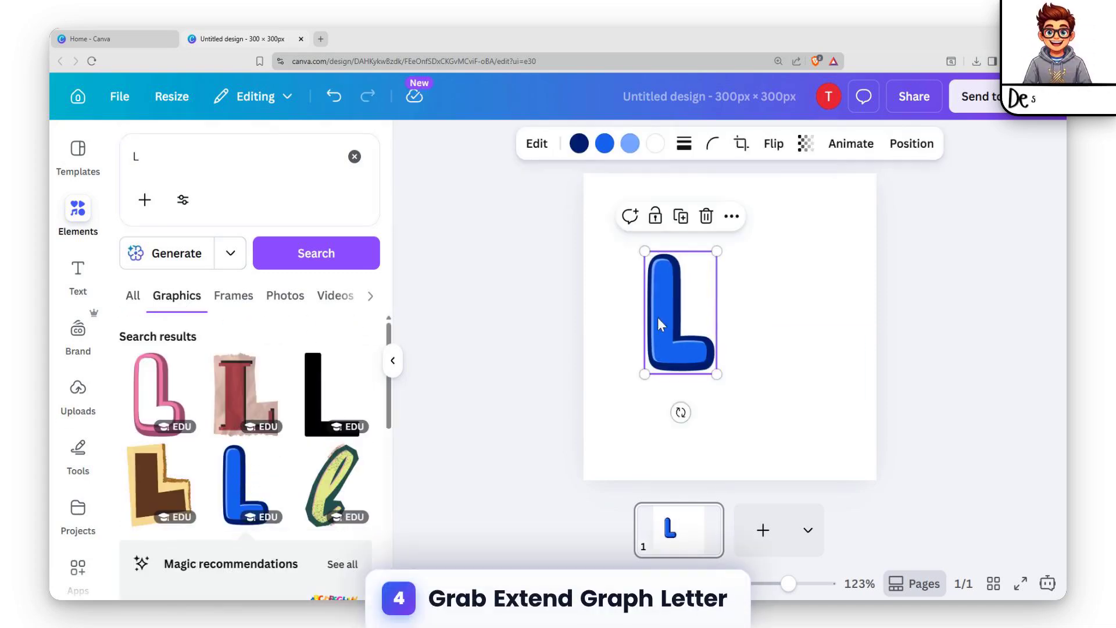
drag(681, 412, 638, 399)
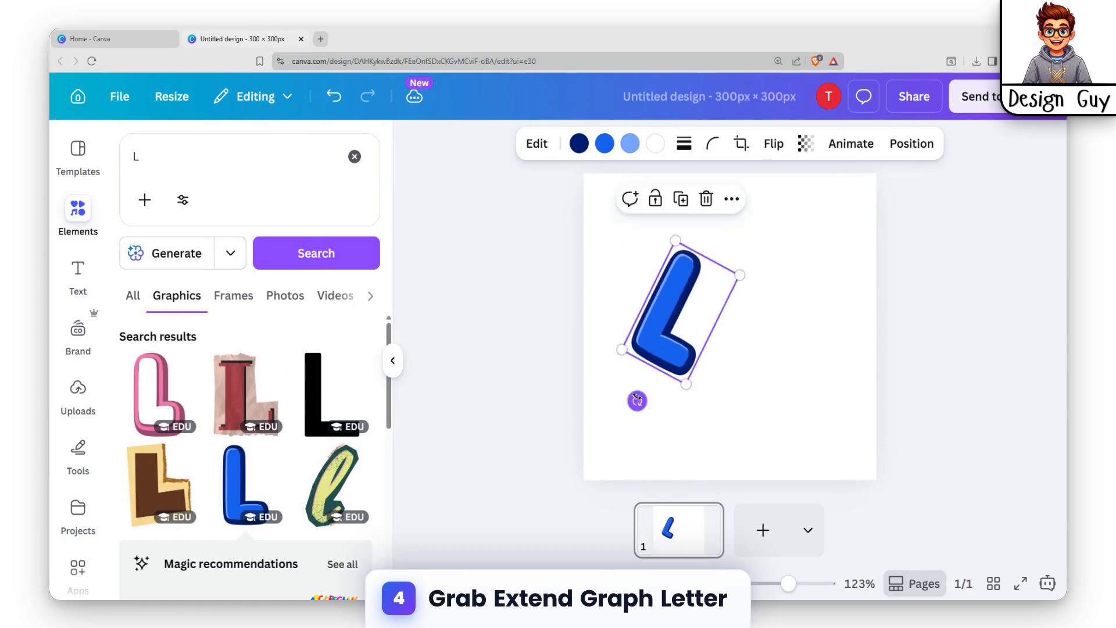
drag(668, 326, 646, 343)
Search the graphics for E and place the matching blue E upright beside the L
click(197, 152)
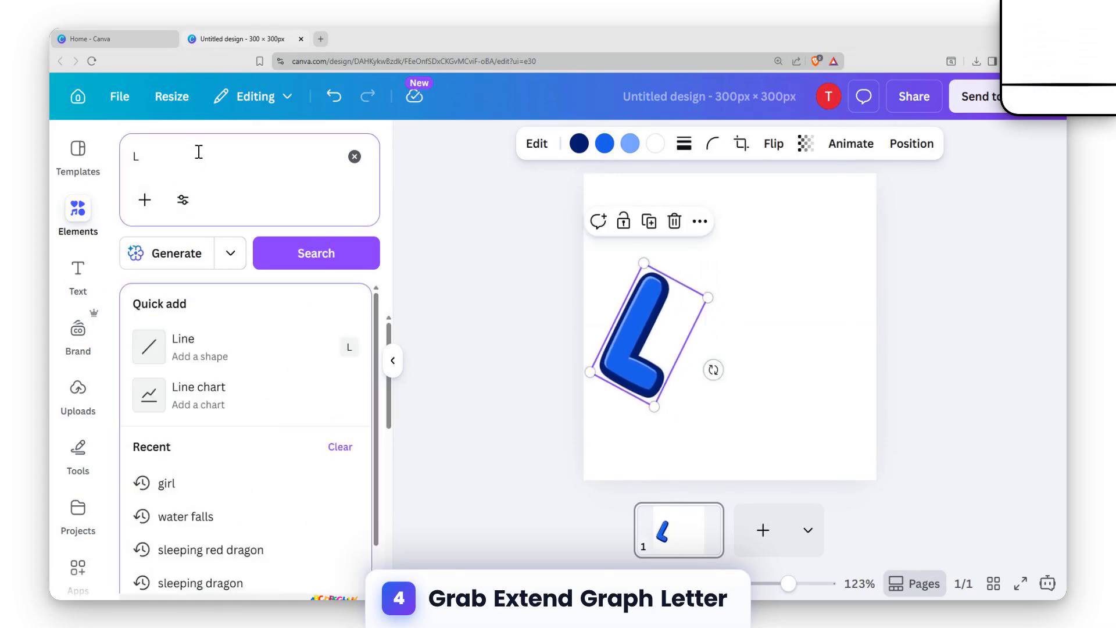
key(BackSpace)
text(E)
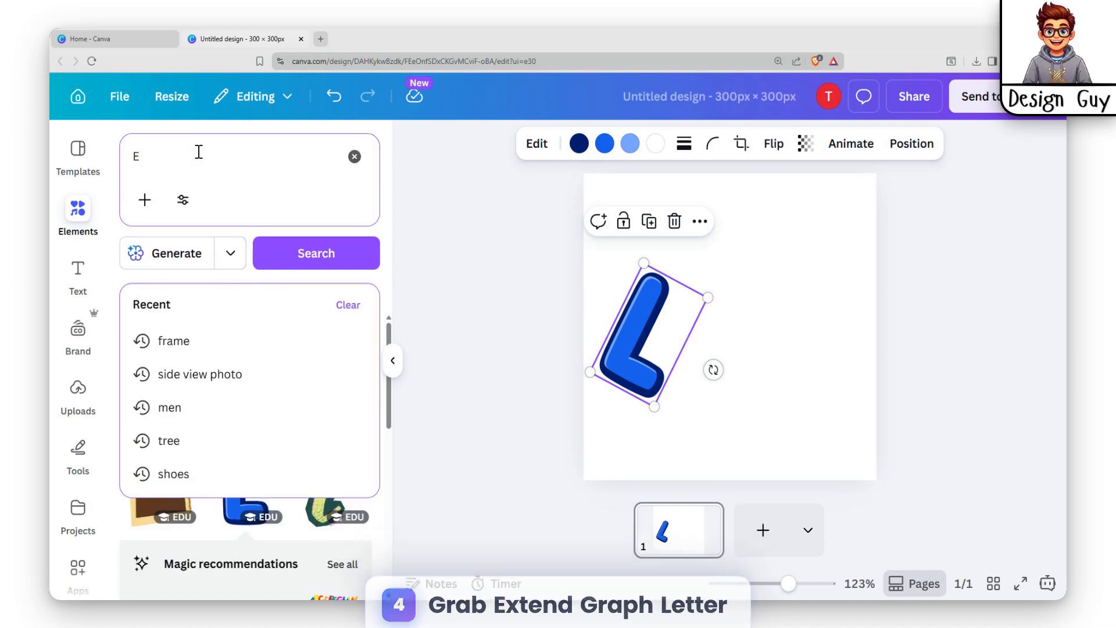
key(Return)
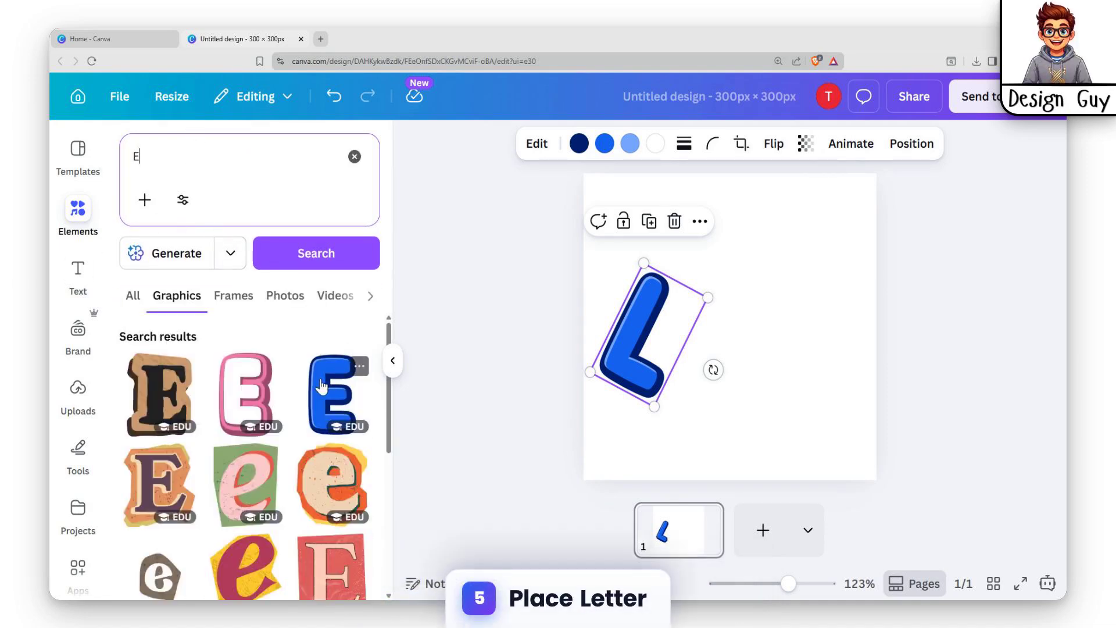
click(321, 386)
drag(727, 344, 751, 343)
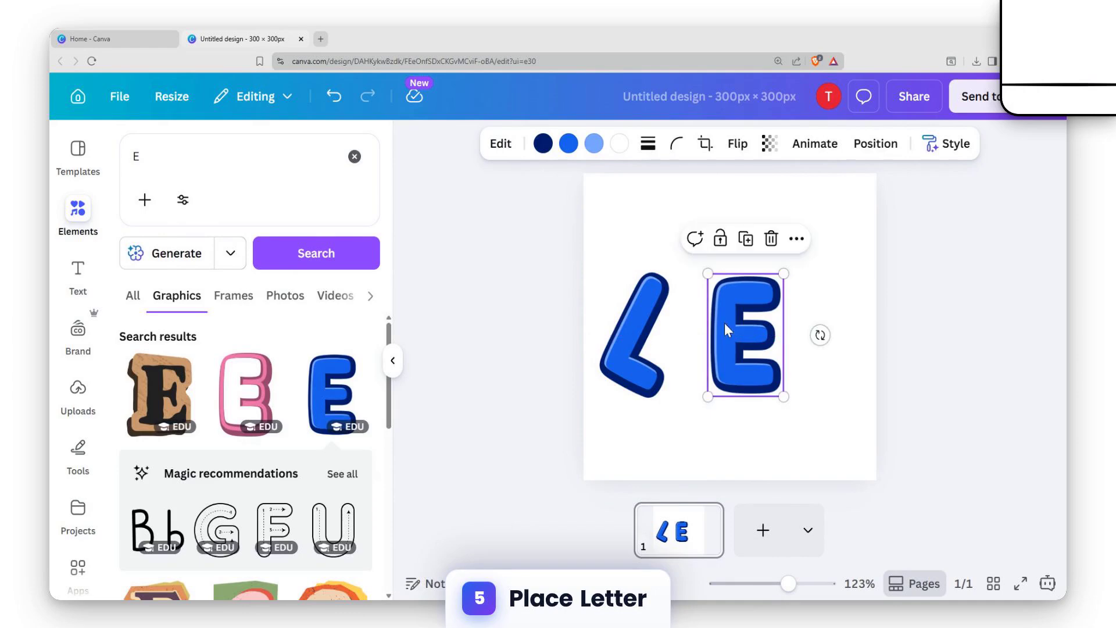
Search the graphics for T and place the matching blue T beside the E, tilted slightly clockwise and a little lower
click(222, 167)
key(BackSpace)
text(T)
key(Return)
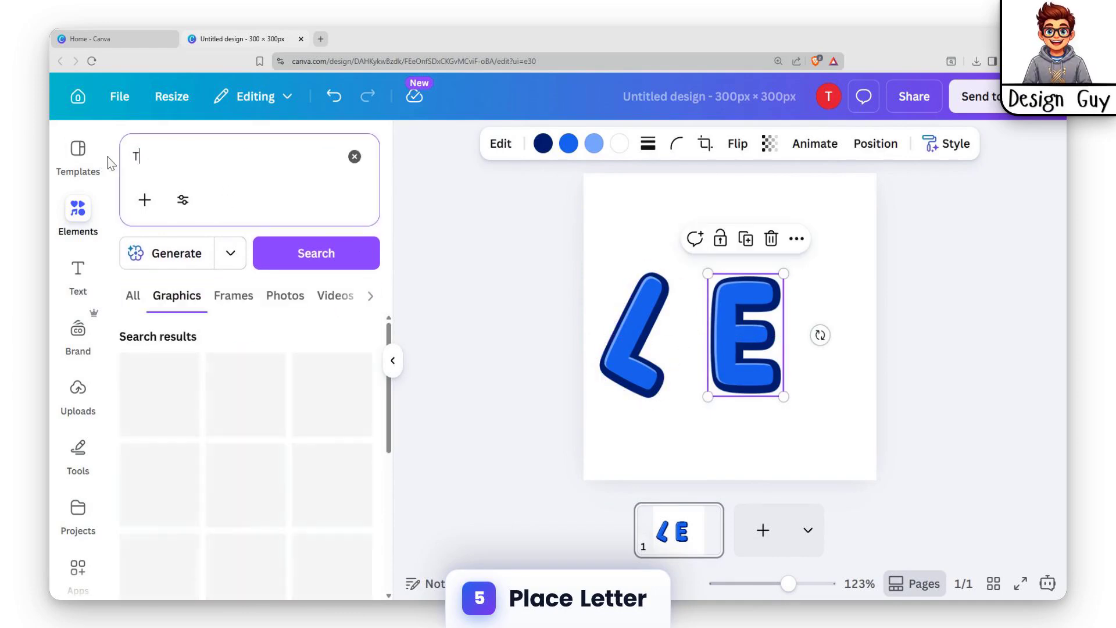
click(332, 483)
drag(755, 334, 837, 325)
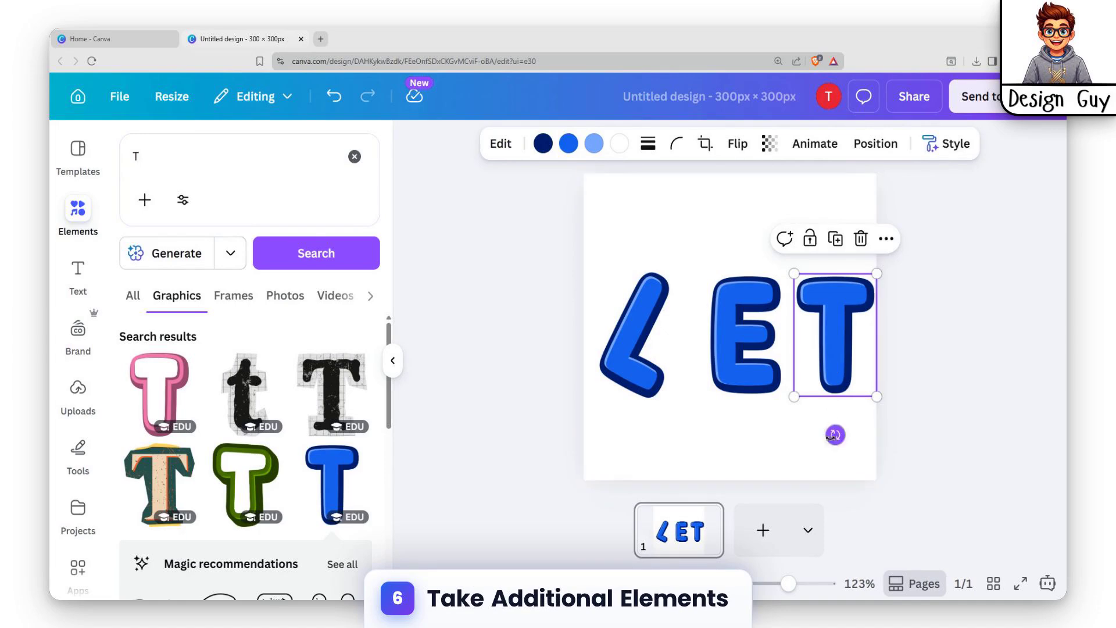
drag(833, 436, 814, 435)
drag(826, 336, 816, 368)
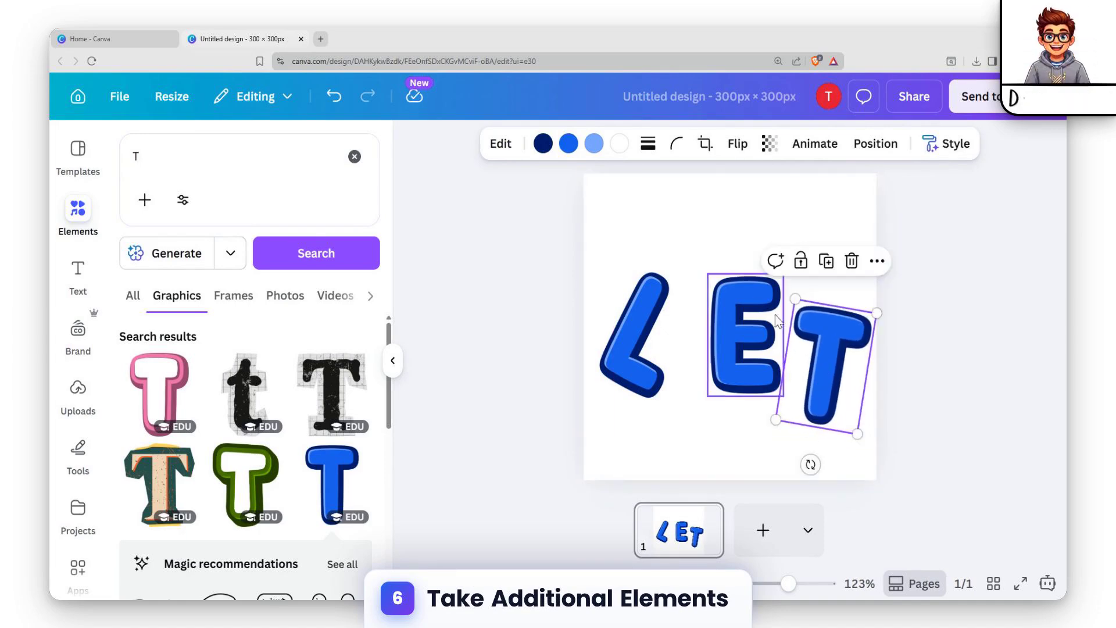
click(354, 156)
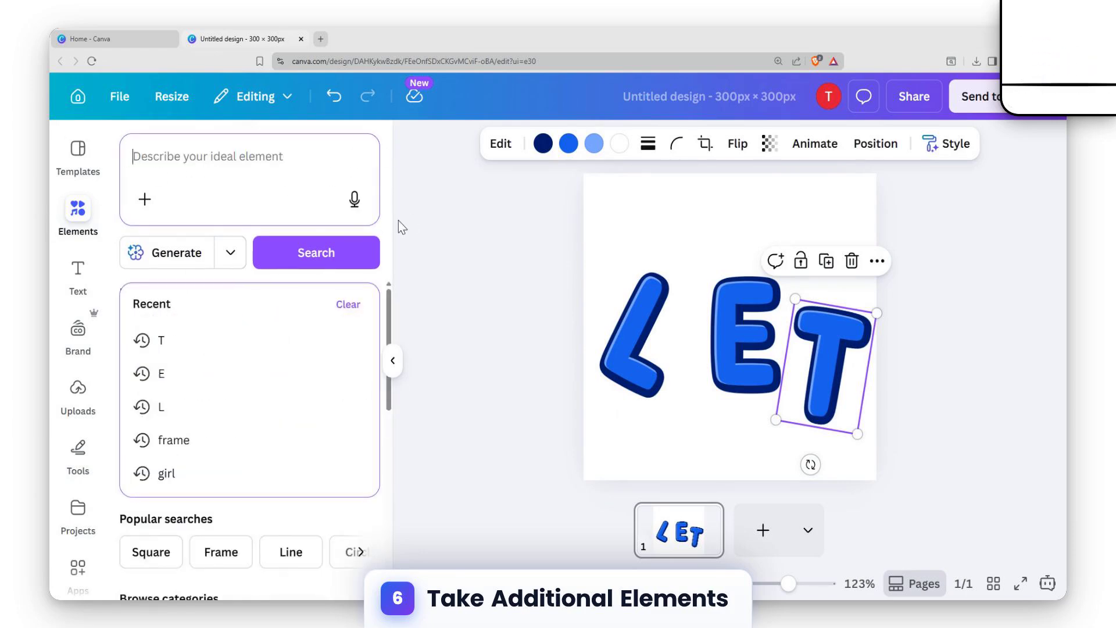
text(tie)
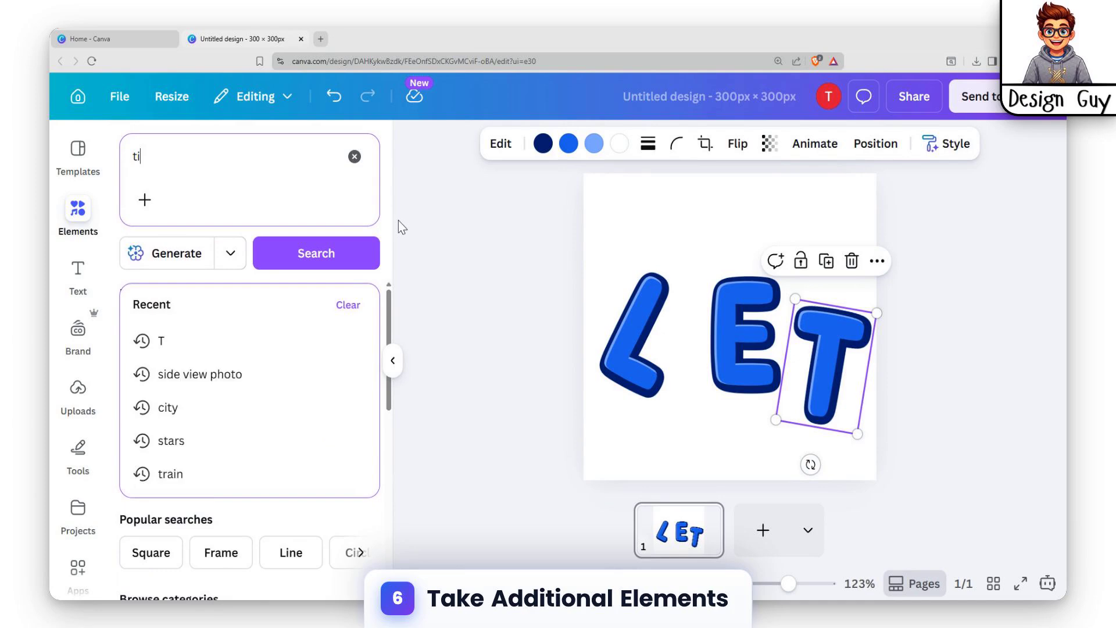
key(Return)
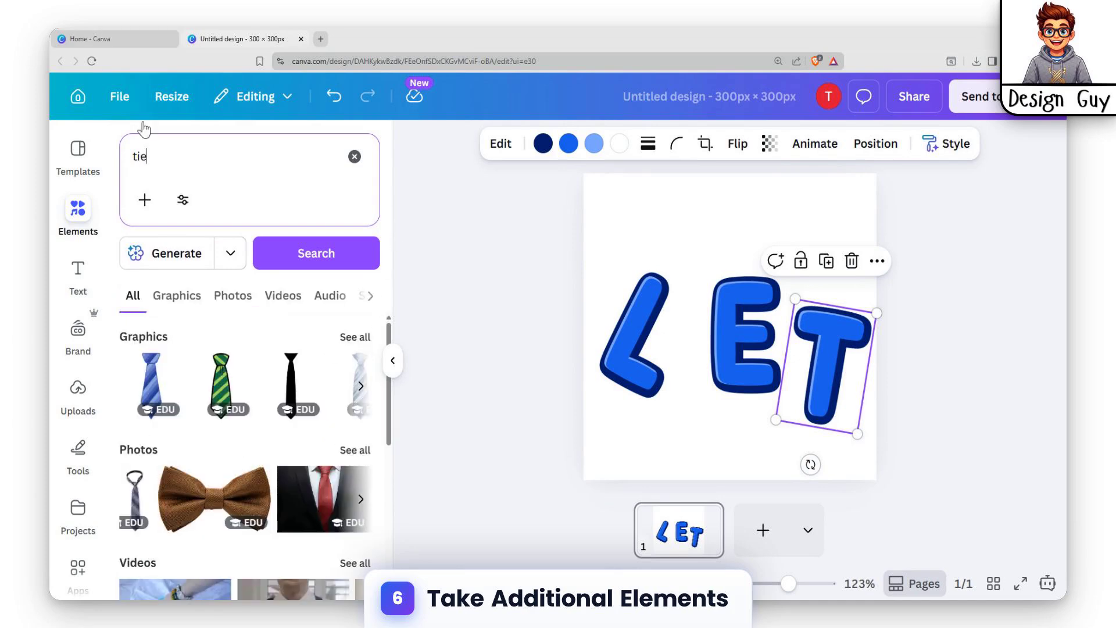
Search the elements library for rope and show only graphics
drag(157, 158, 50, 176)
text(rope)
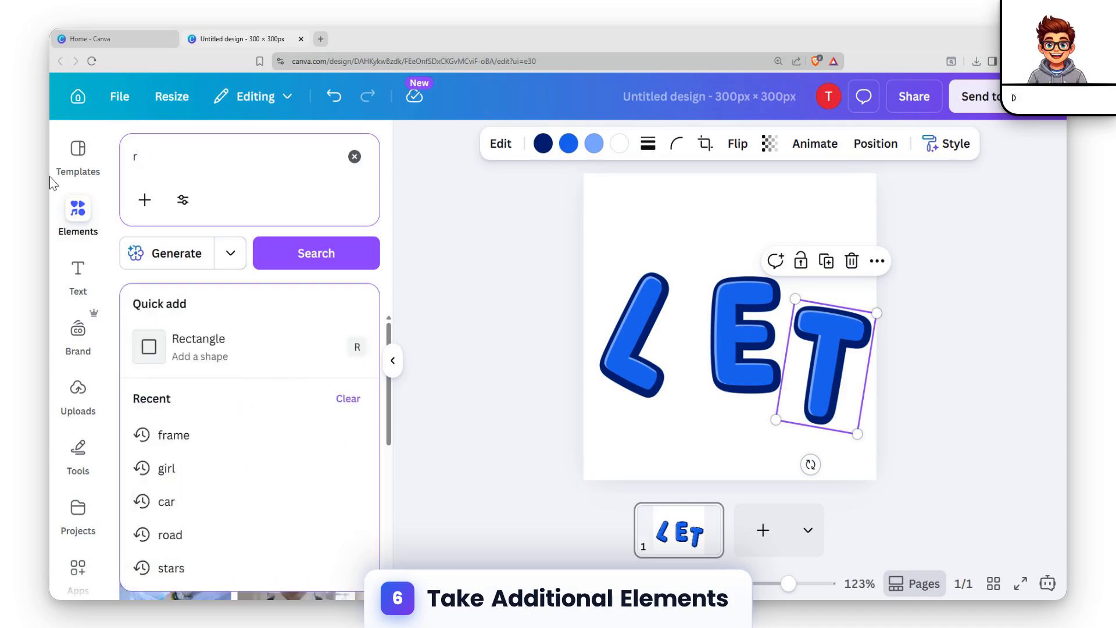
key(Return)
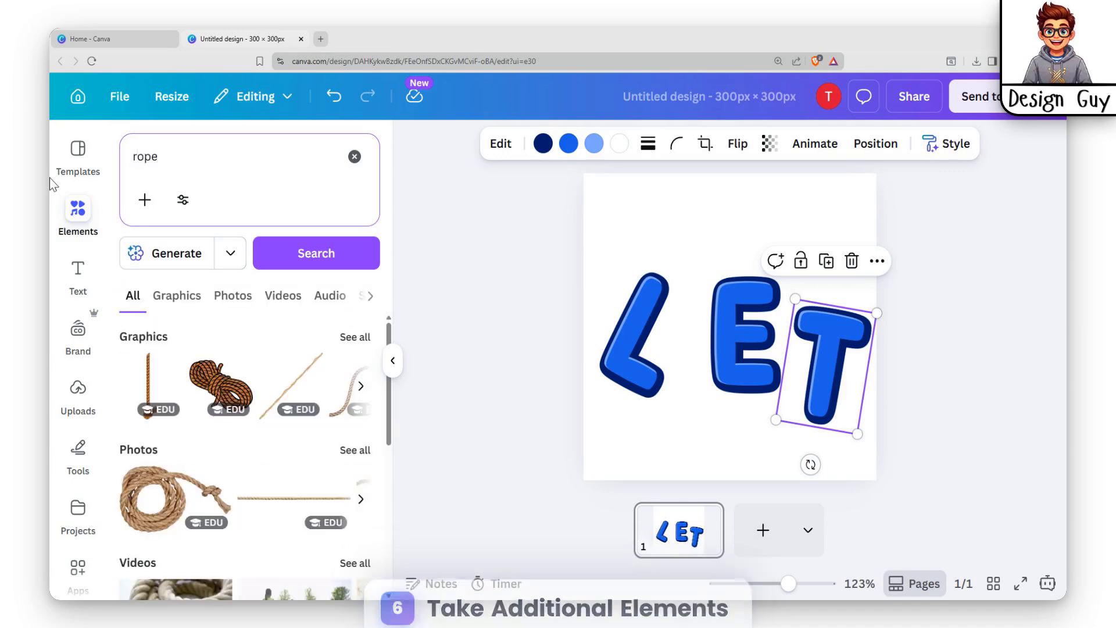
click(178, 296)
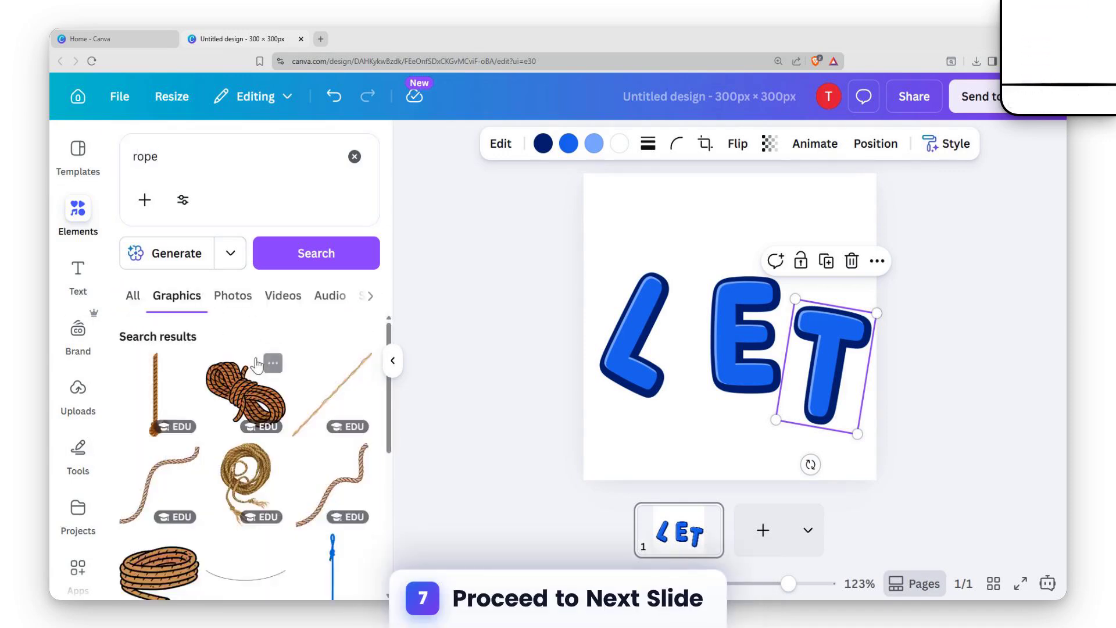
Add the blue knotted rope graphic and size it to hang from the page's top edge down to the top of the L
scroll(273, 382, down, 2)
scroll(283, 433, up, 2)
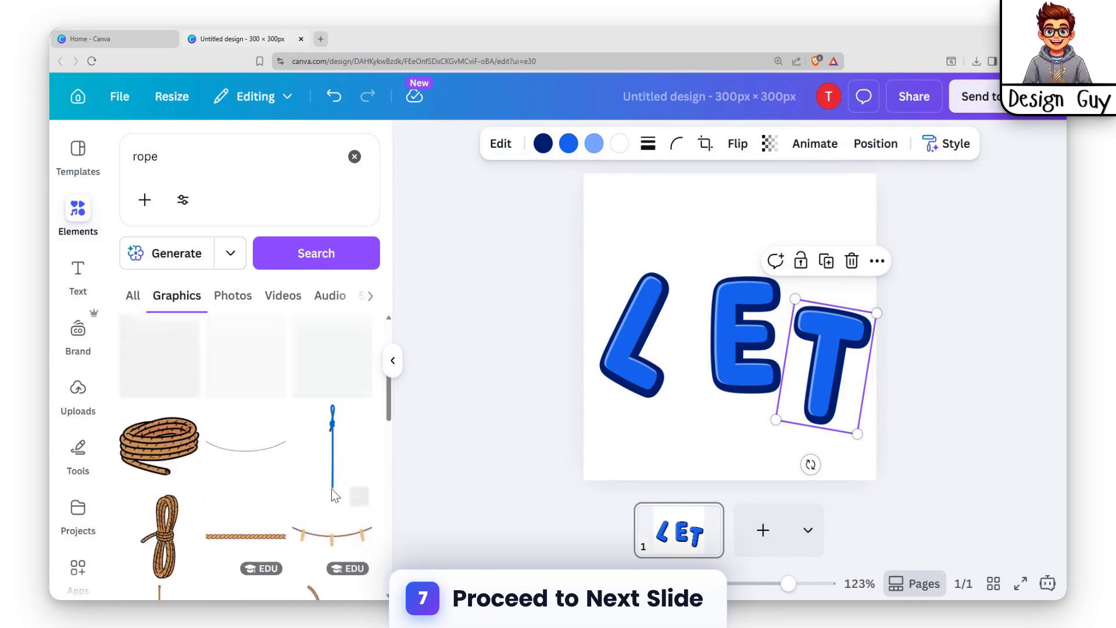
scroll(314, 476, up, 2)
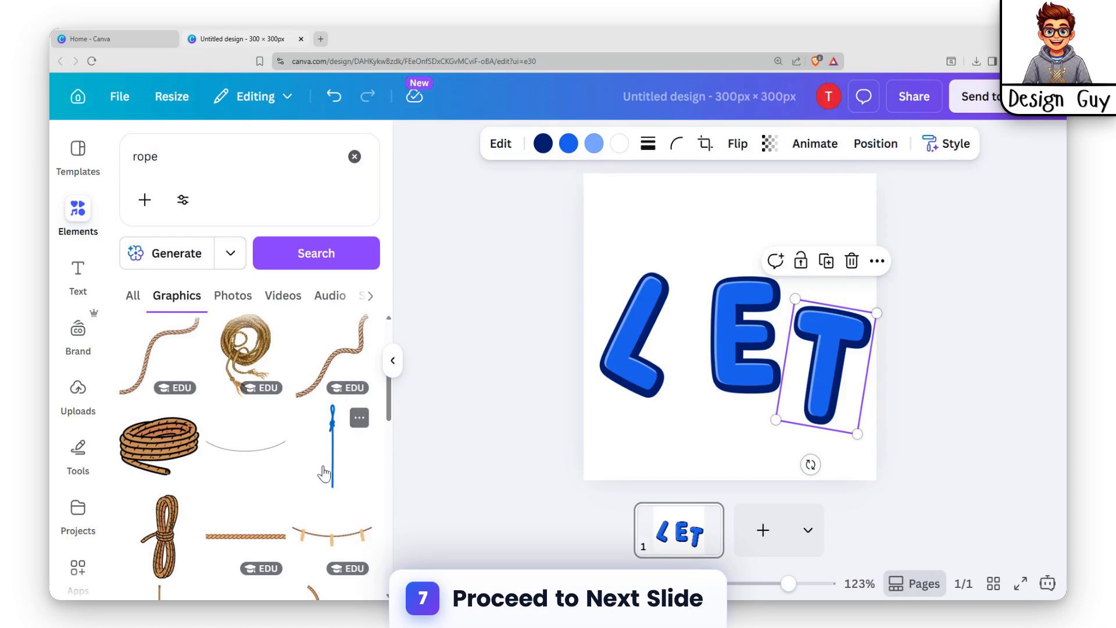
click(332, 465)
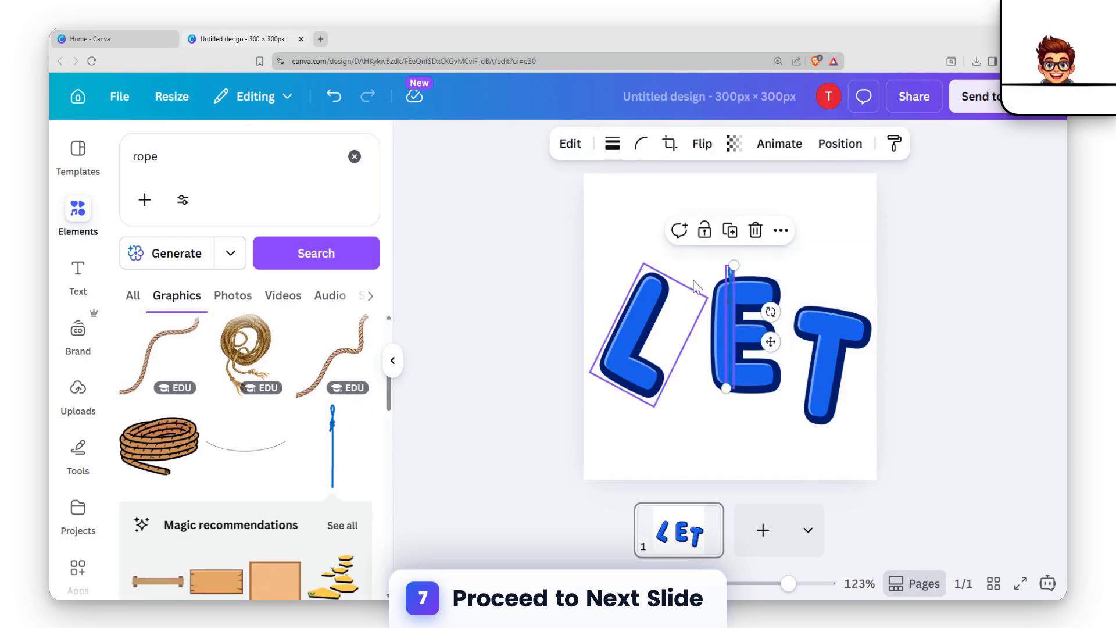
drag(732, 280, 646, 174)
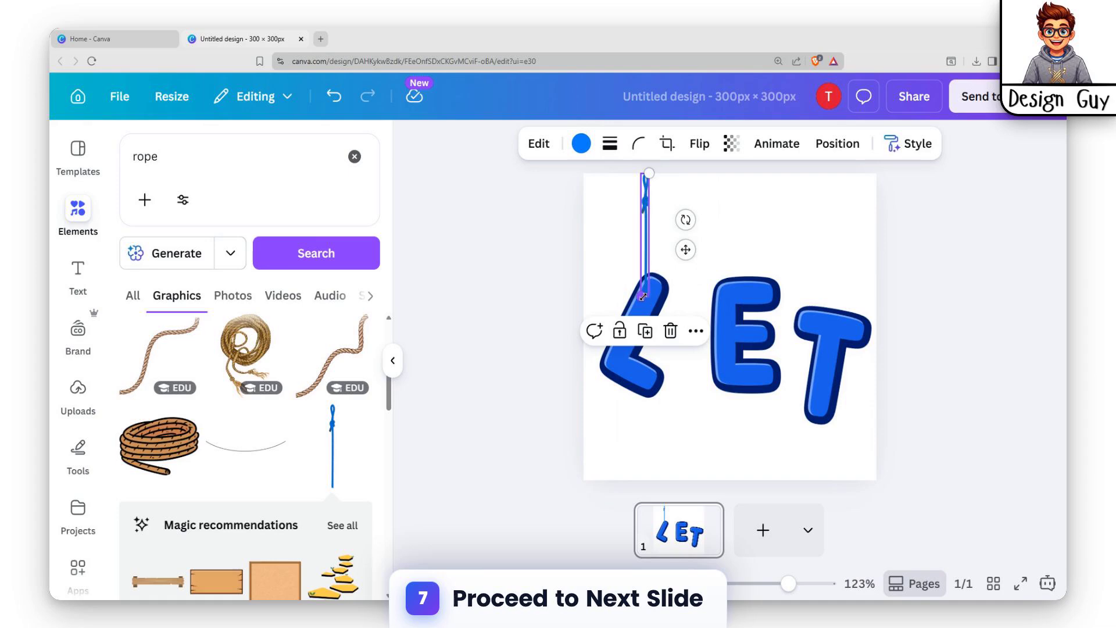
drag(643, 296, 643, 274)
click(710, 225)
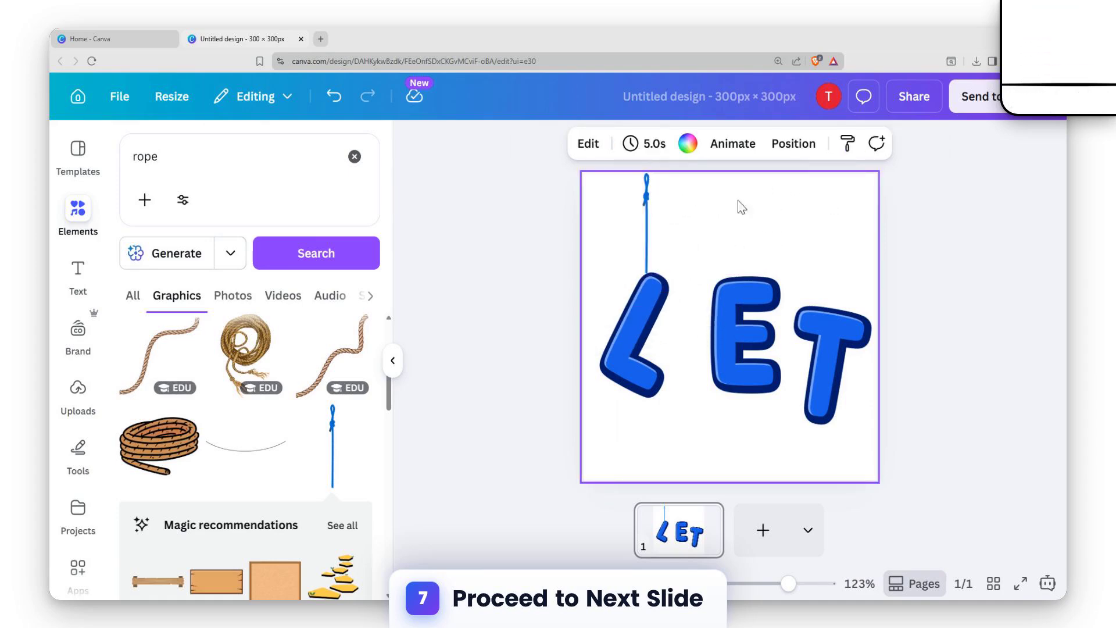
Duplicate the rope above the L and position the copy between the page's top edge and the E
click(647, 206)
key(ctrl+d)
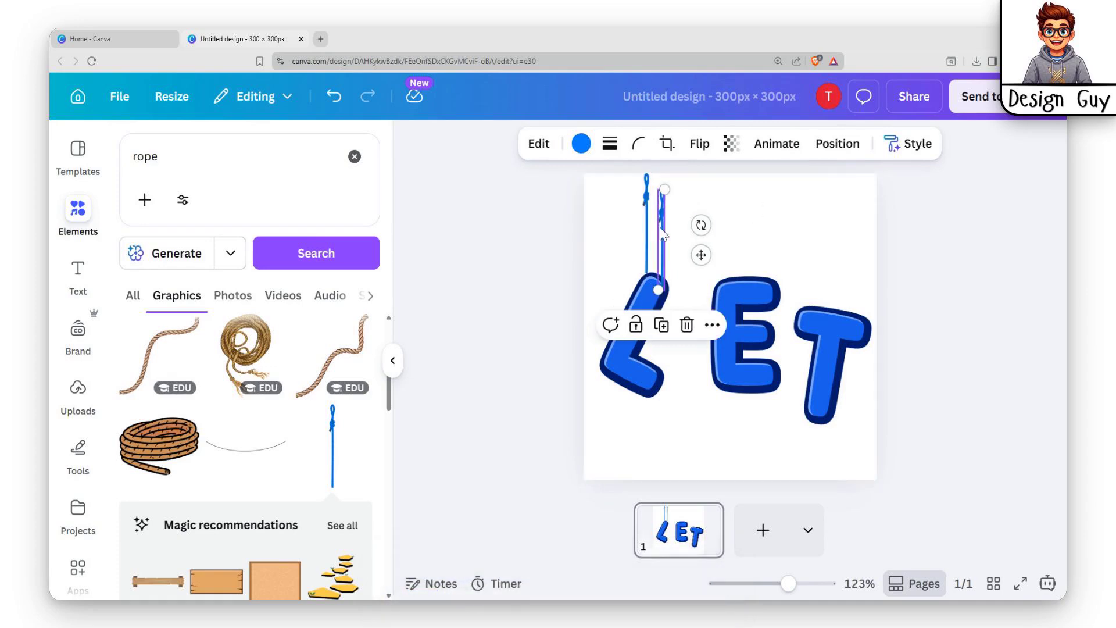
drag(661, 233, 746, 224)
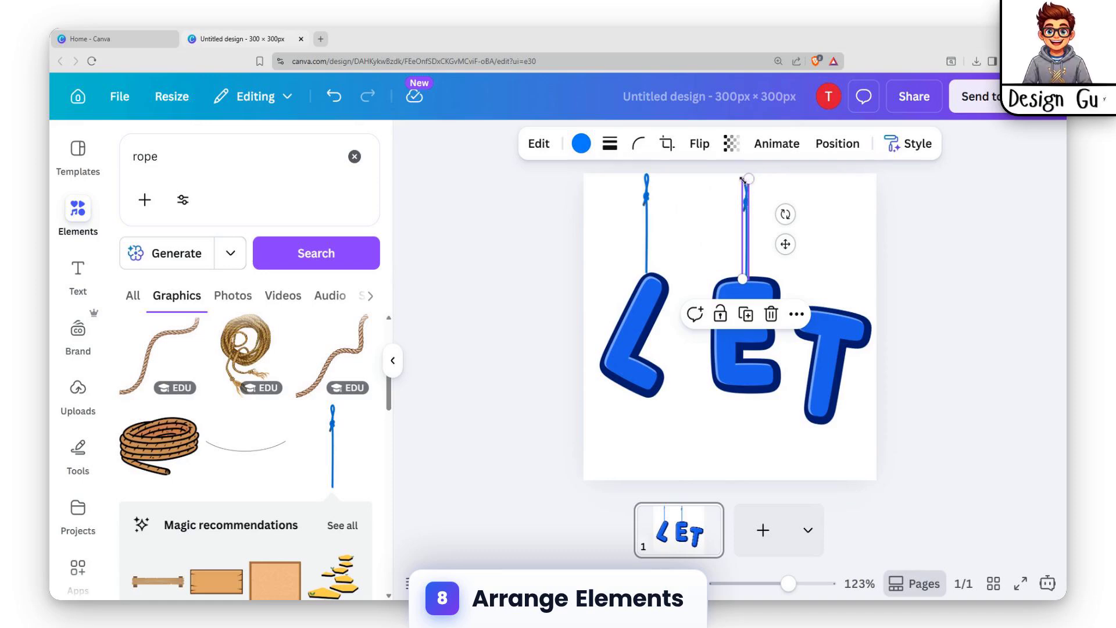
click(917, 236)
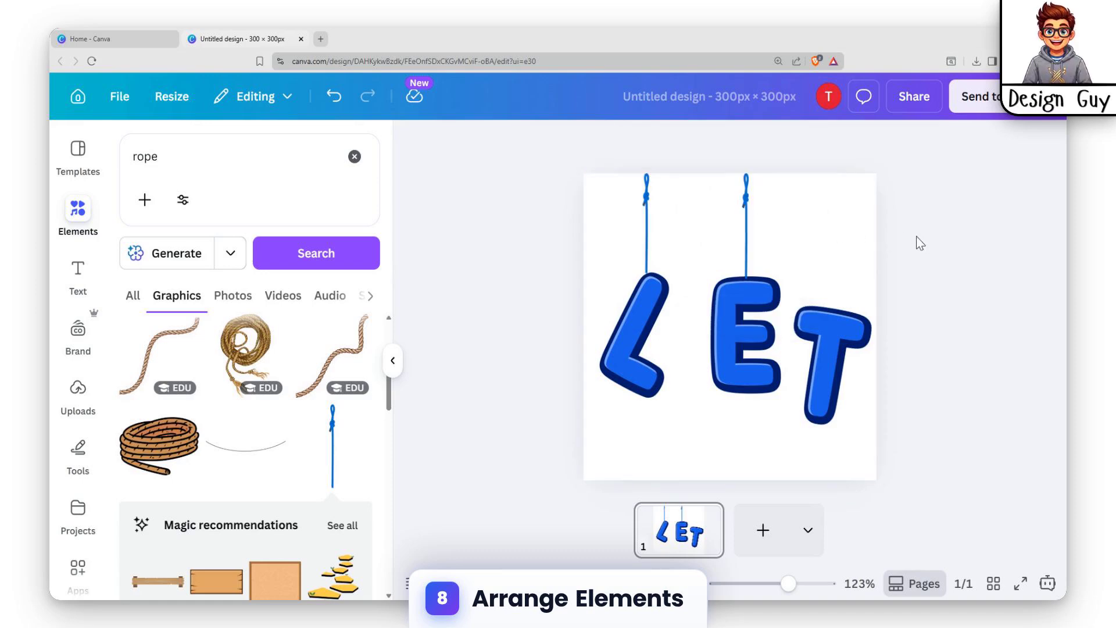
Duplicate the rope above the E, move the copy over the T and lengthen it to reach the letter
click(753, 222)
click(747, 227)
key(ctrl+d)
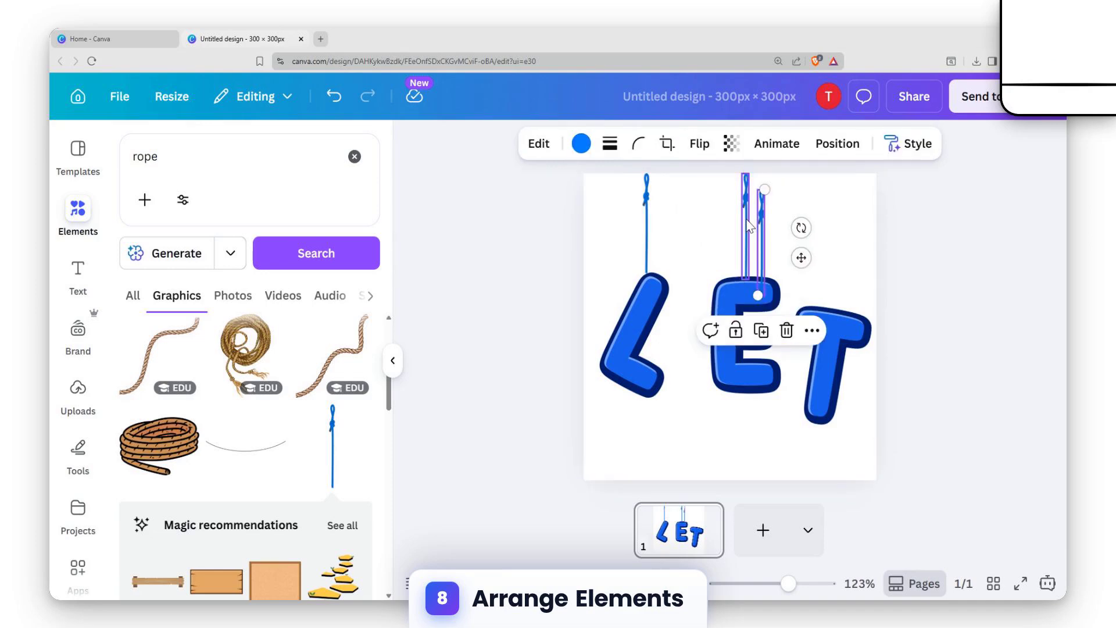
drag(759, 234, 830, 217)
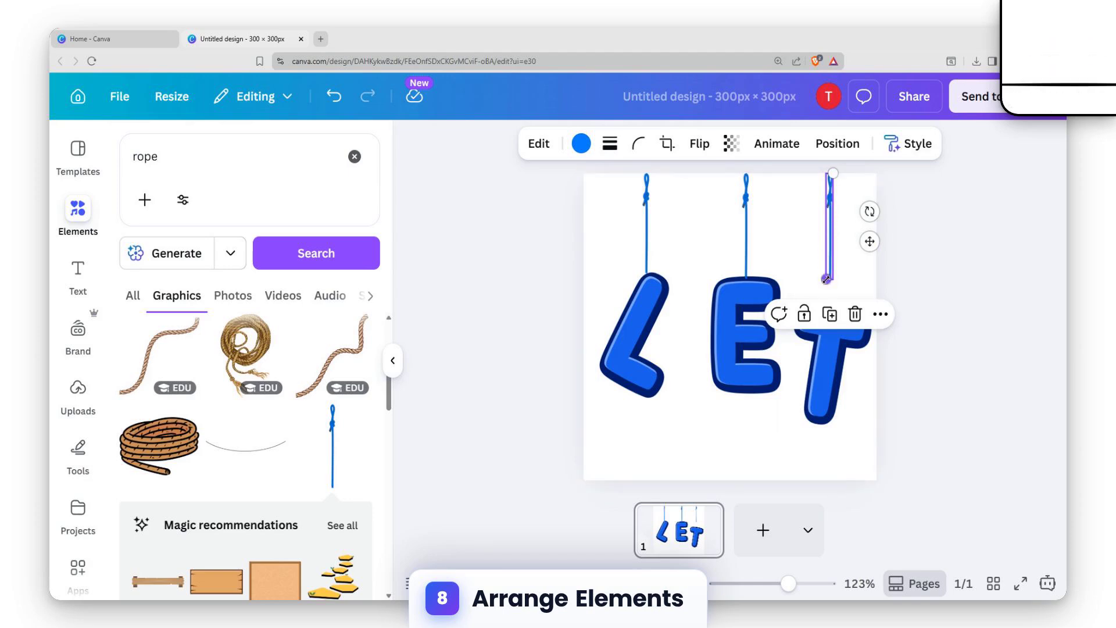
drag(826, 279, 827, 311)
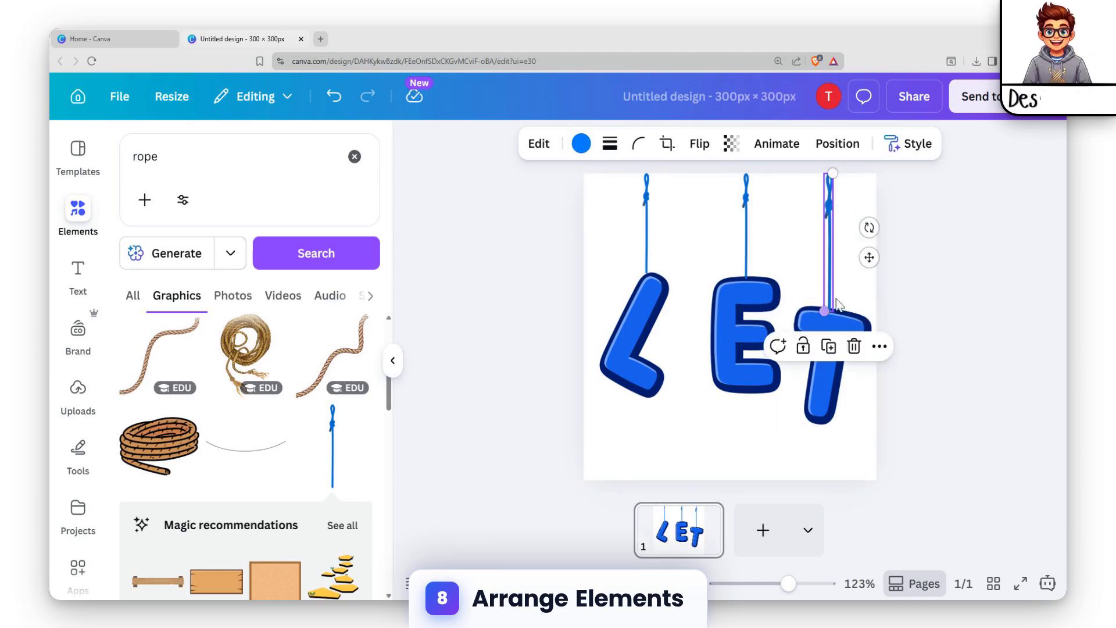
click(935, 252)
Search the elements library's graphics for steel
click(230, 142)
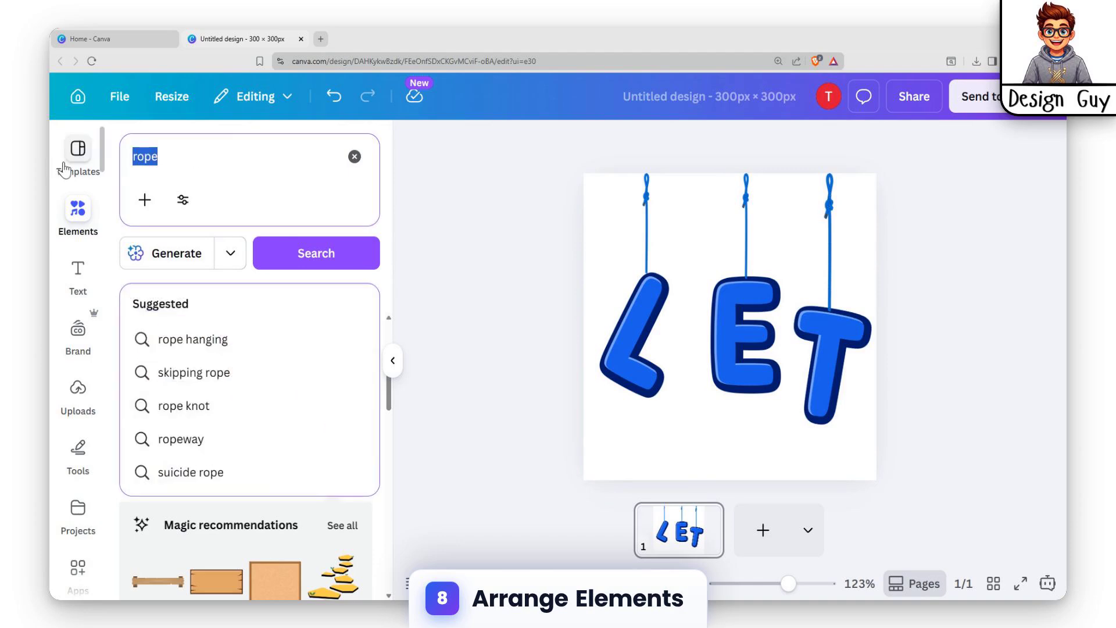
text(steel)
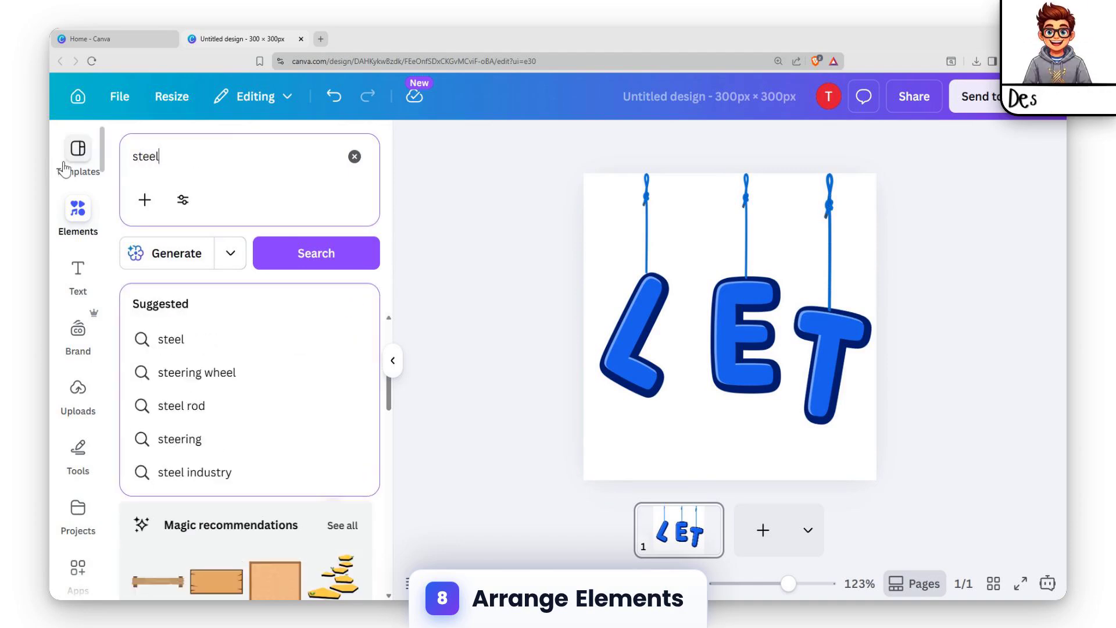
key(Return)
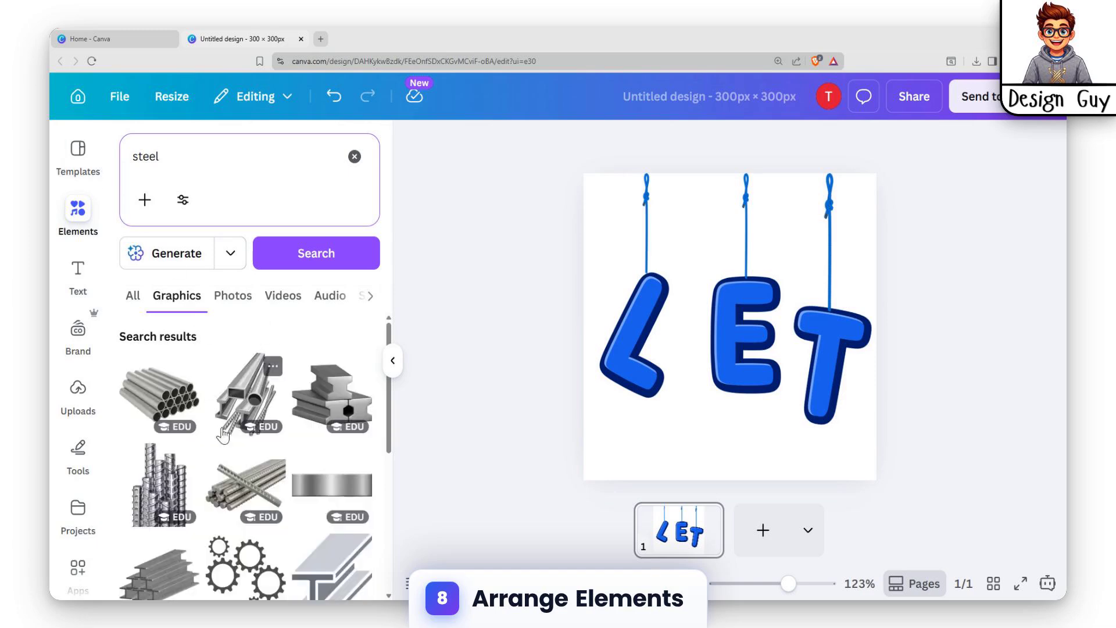
Add the twisted steel rod graphic, rotate it to lie horizontal and place it along the page's top edge
scroll(223, 433, down, 10)
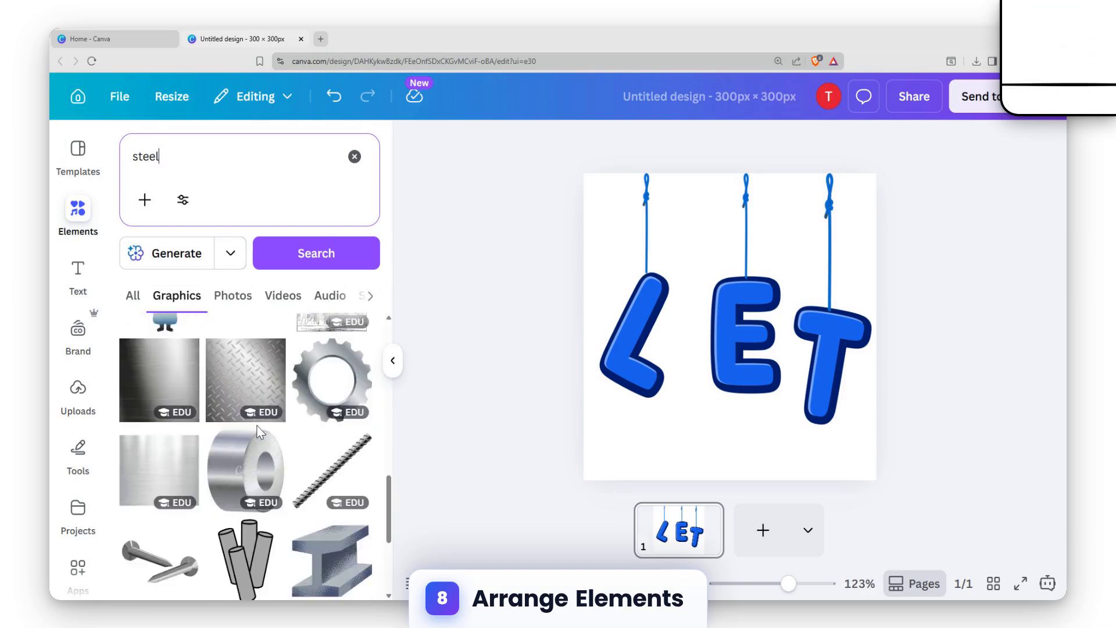
scroll(259, 433, down, 2)
scroll(258, 436, up, 4)
scroll(260, 438, down, 2)
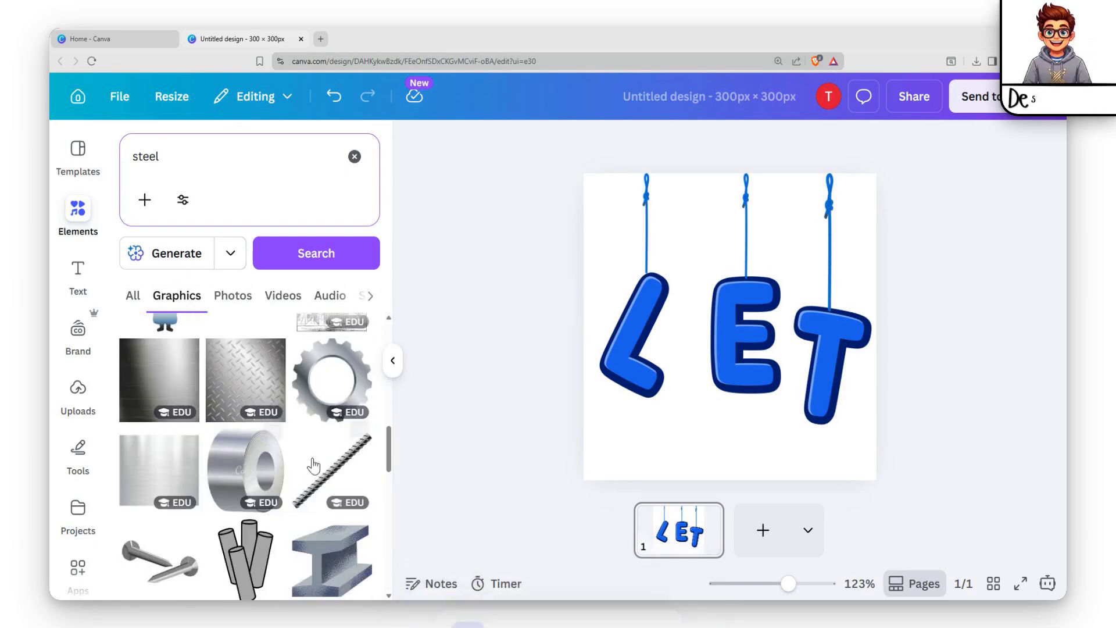
click(356, 481)
drag(727, 321, 789, 258)
drag(862, 237, 829, 309)
drag(759, 234, 763, 180)
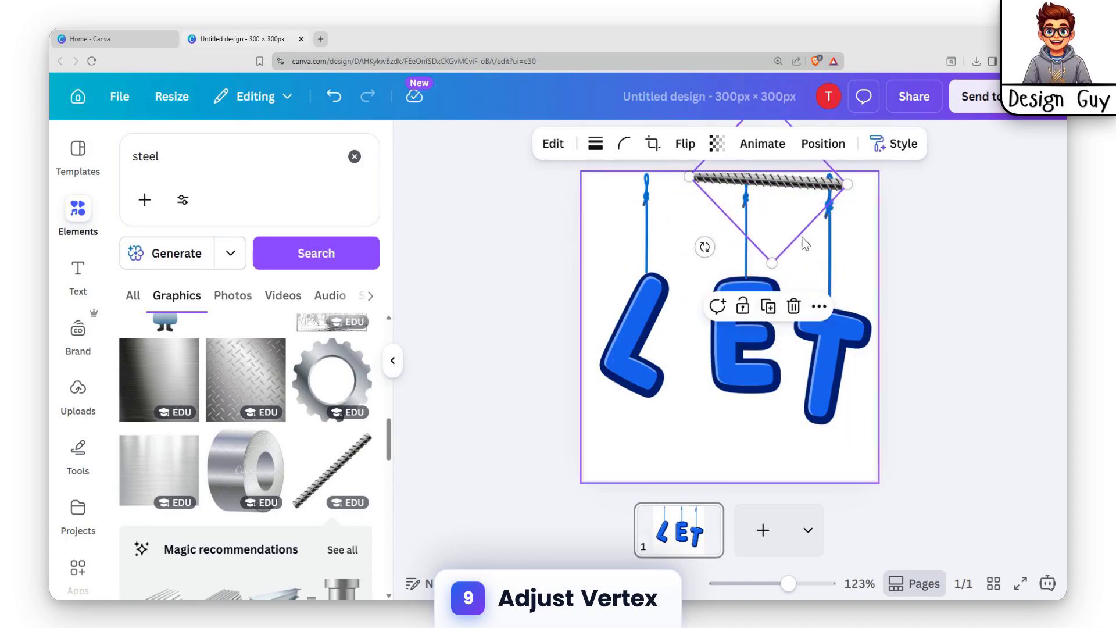
drag(705, 247, 707, 250)
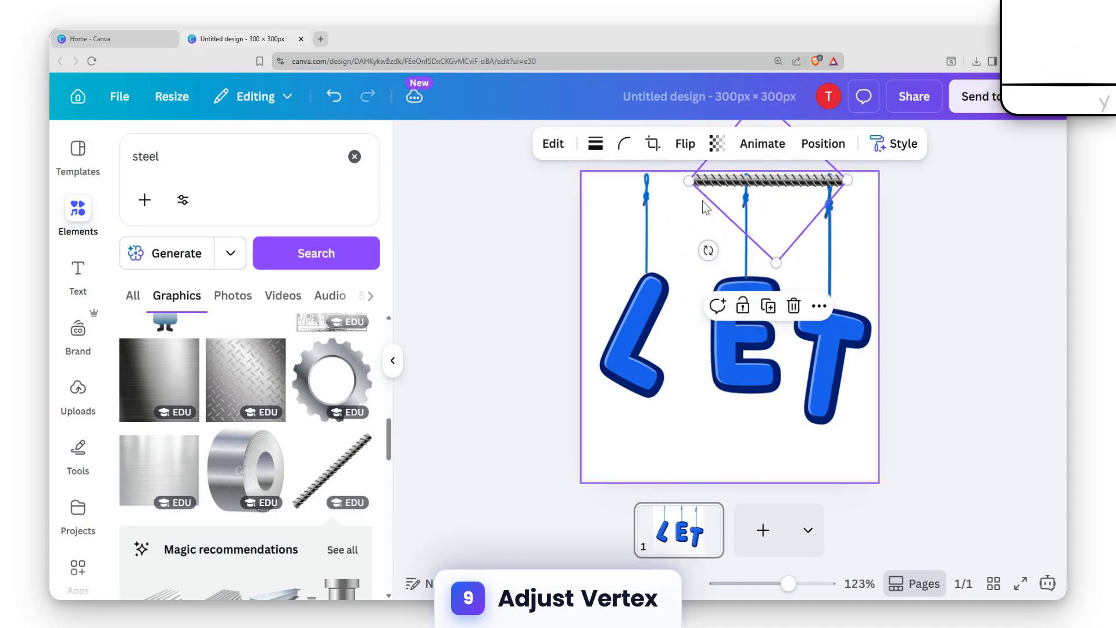
Enlarge the steel rod at both ends until it spans the full page width
drag(689, 180, 583, 182)
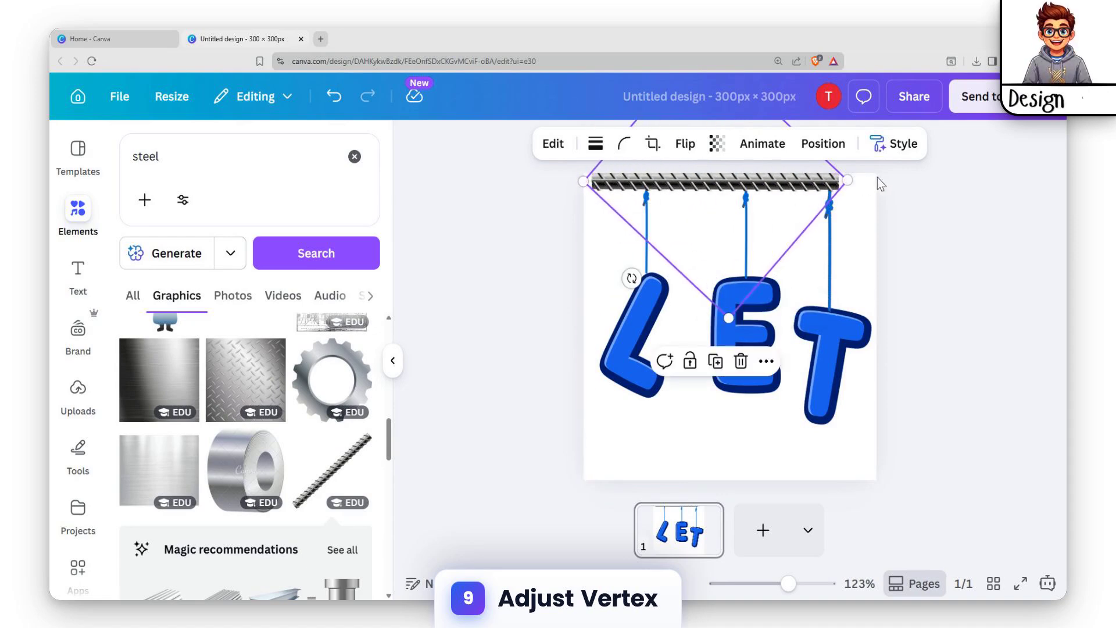
drag(848, 180, 898, 180)
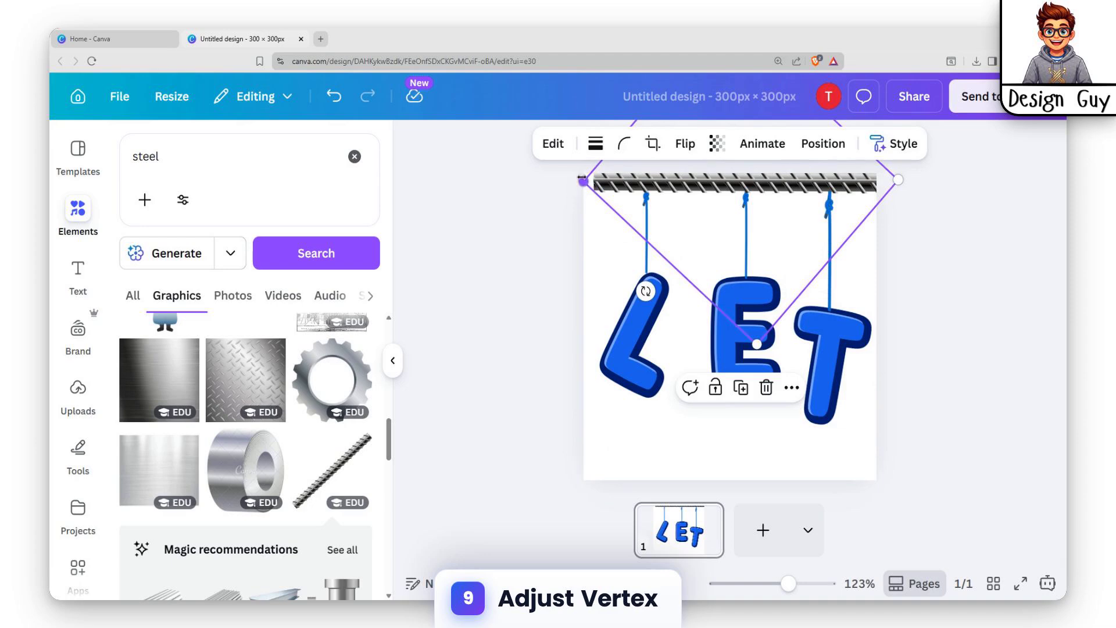
drag(582, 181, 567, 180)
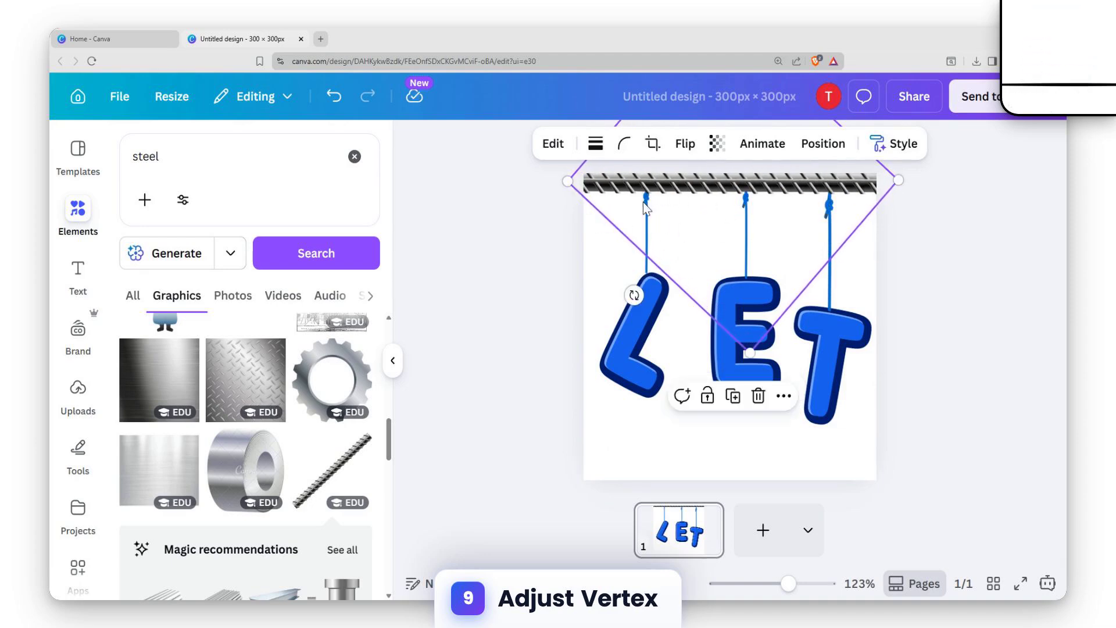
Move the steel rod below the three ropes in the layer order so the ropes pass in front of it
click(625, 291)
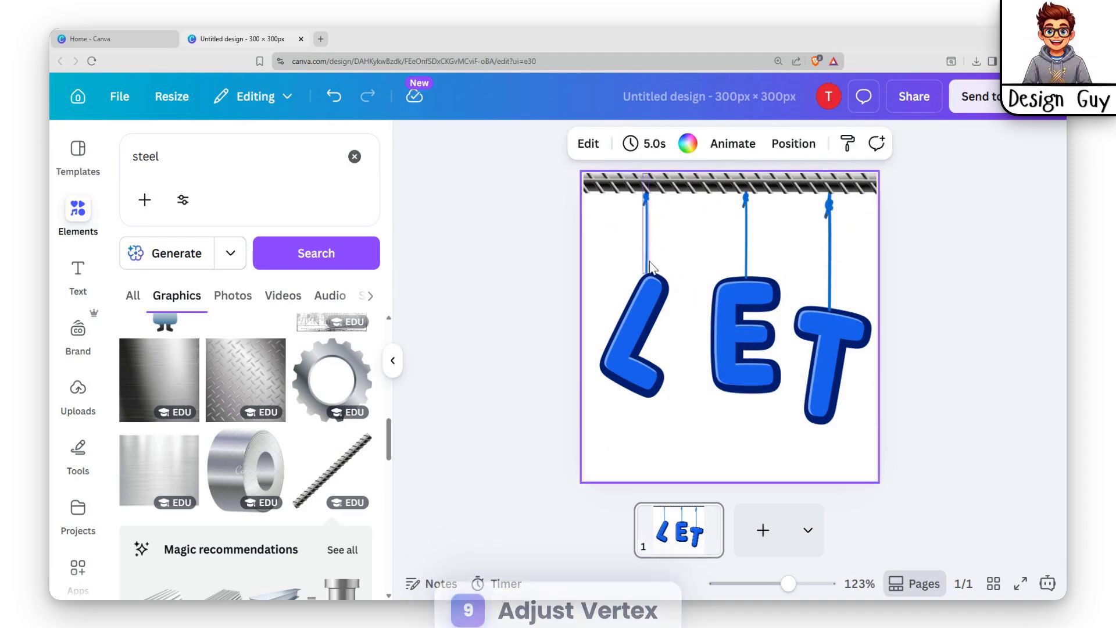
click(794, 144)
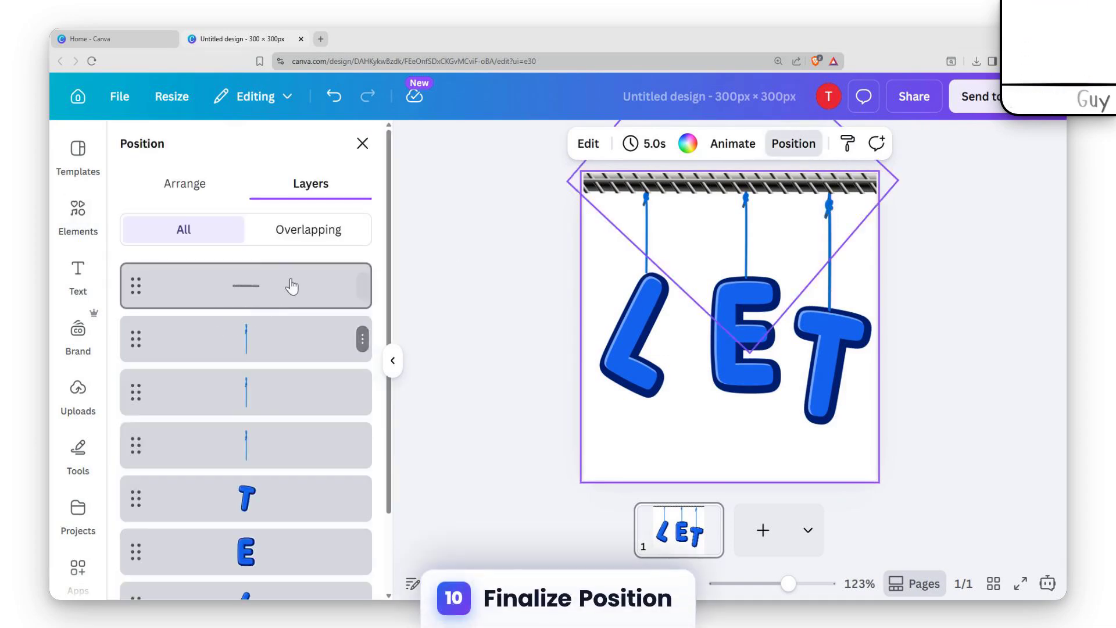
drag(361, 285, 286, 455)
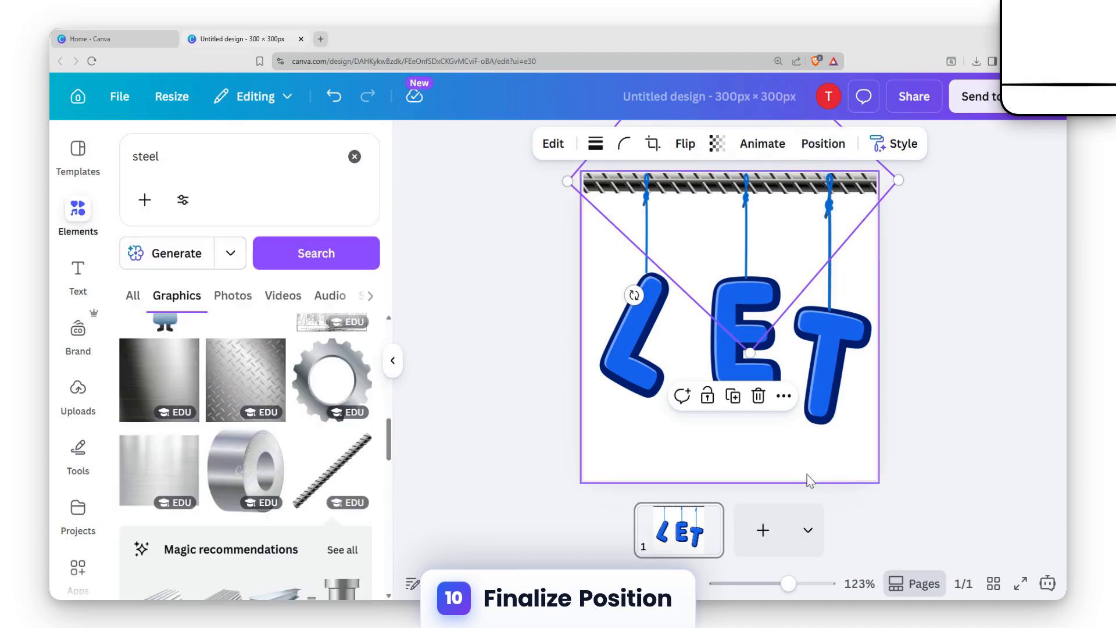
click(962, 368)
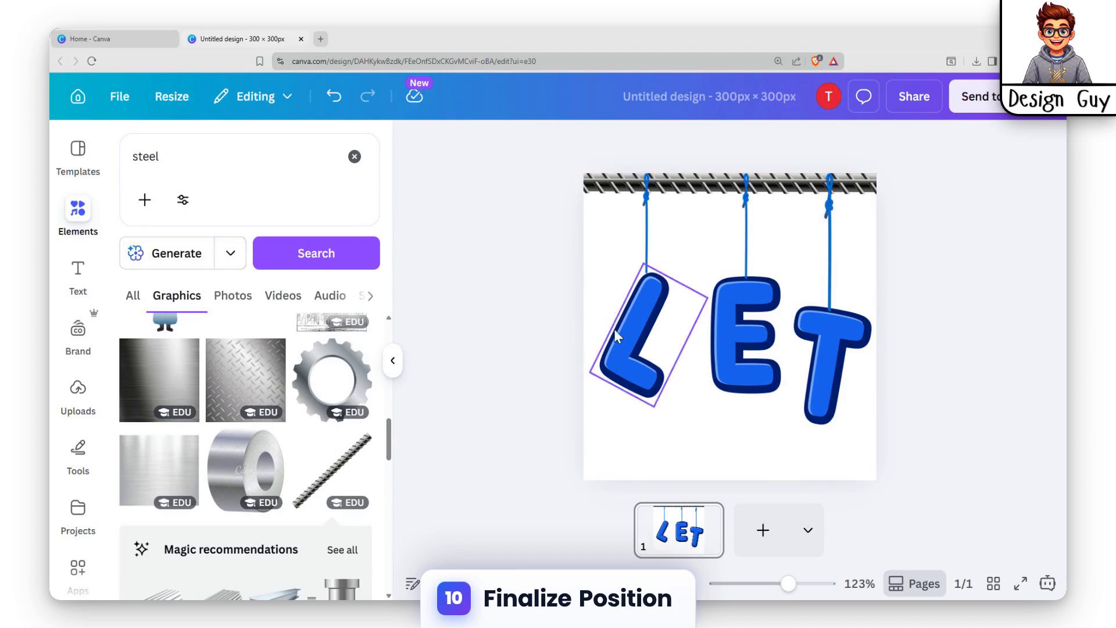
Search the graphics for hole, add the metallic ring and shrink it onto the top of the L
click(648, 274)
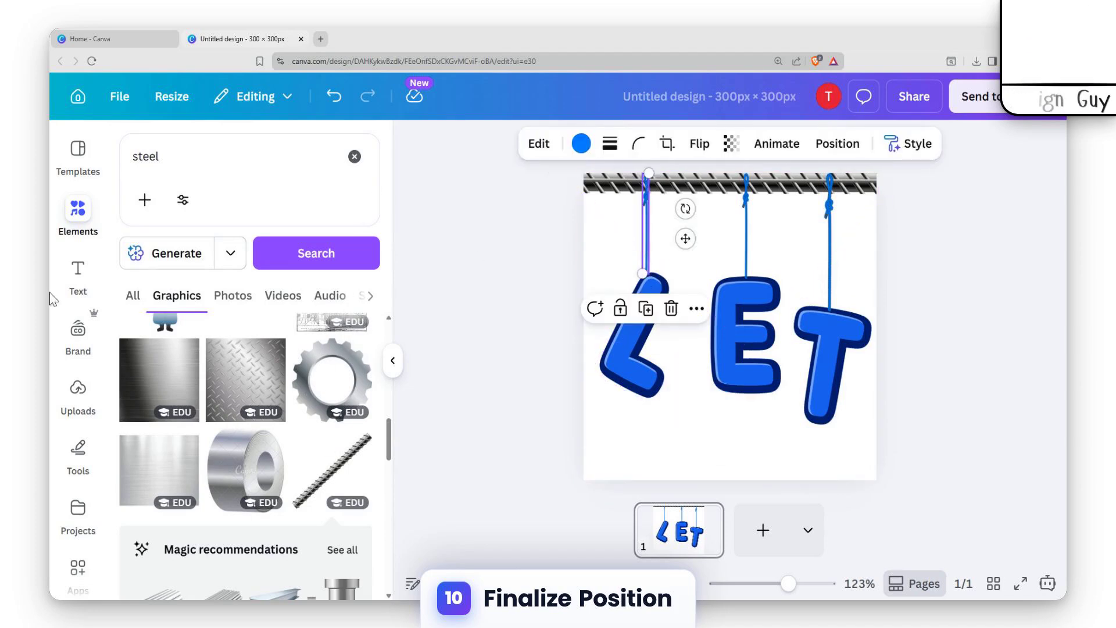
double_click(139, 162)
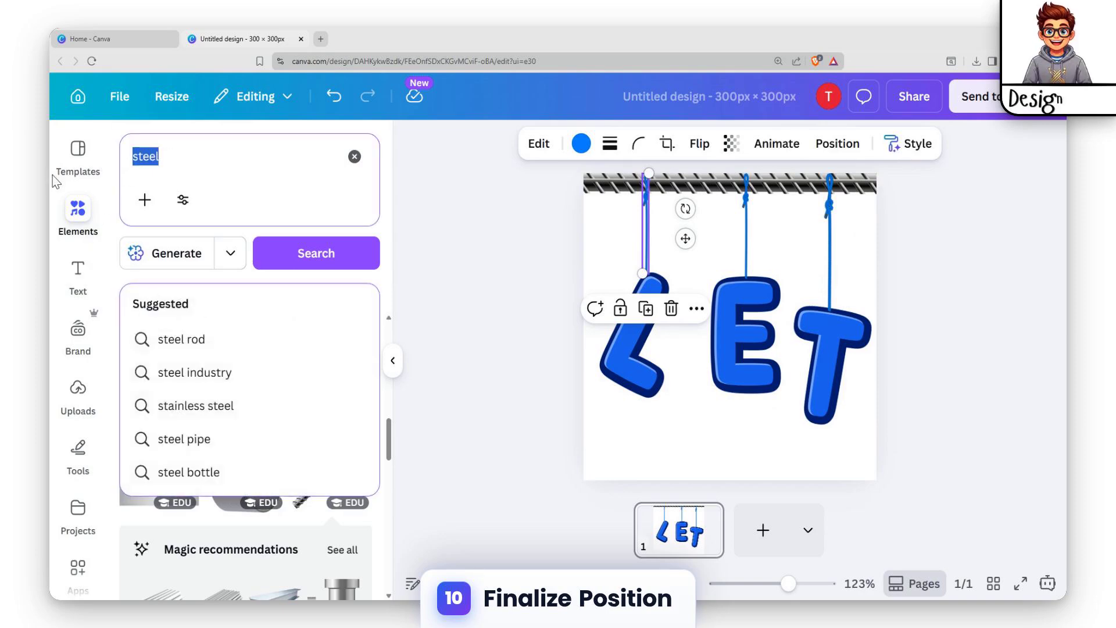
key(BackSpace)
text(hole)
key(Return)
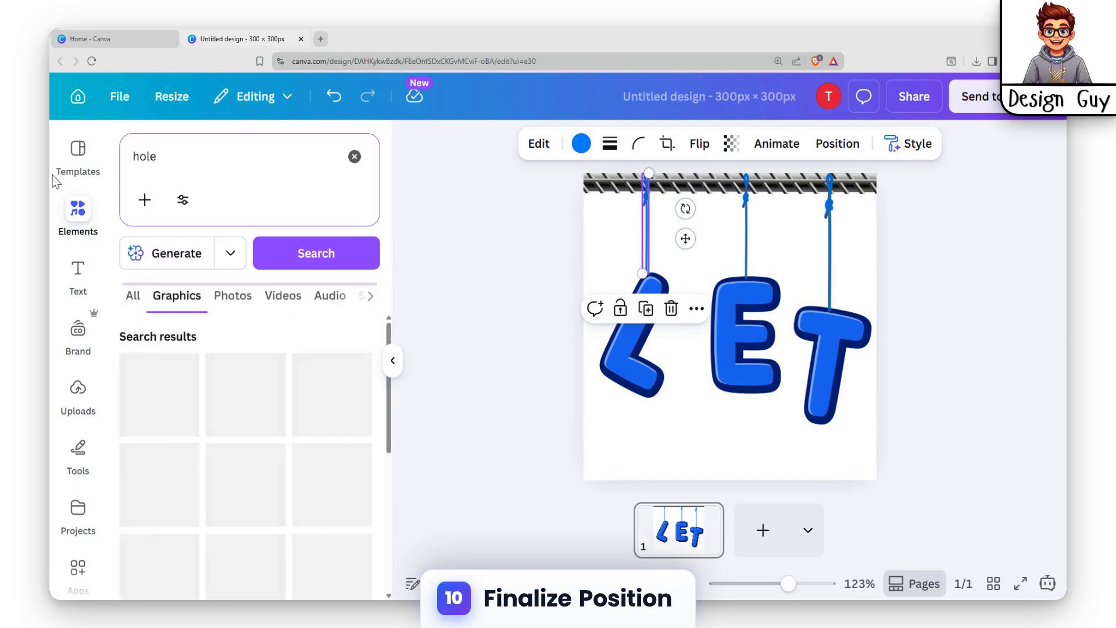
click(258, 395)
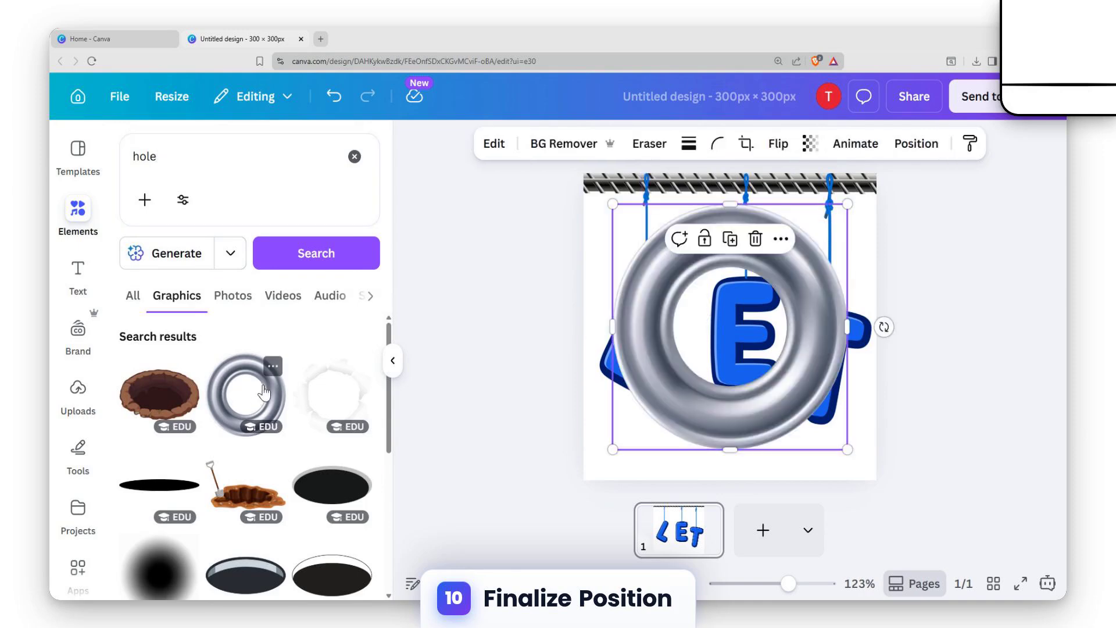
drag(848, 448, 634, 273)
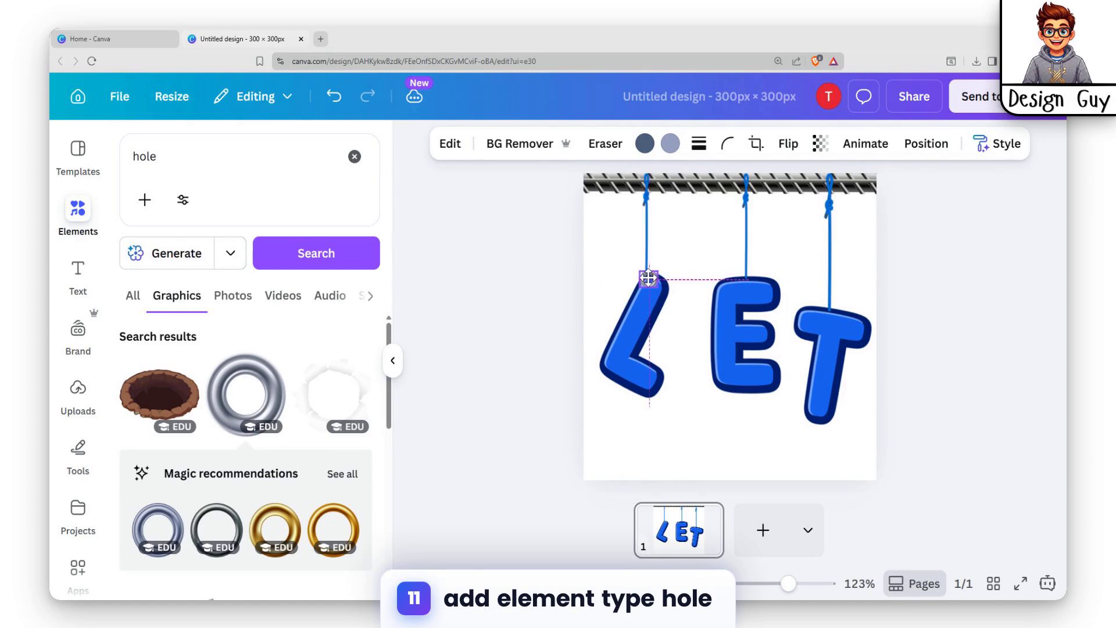
Lengthen the rope above the L slightly so its lower end reaches the ring
click(641, 292)
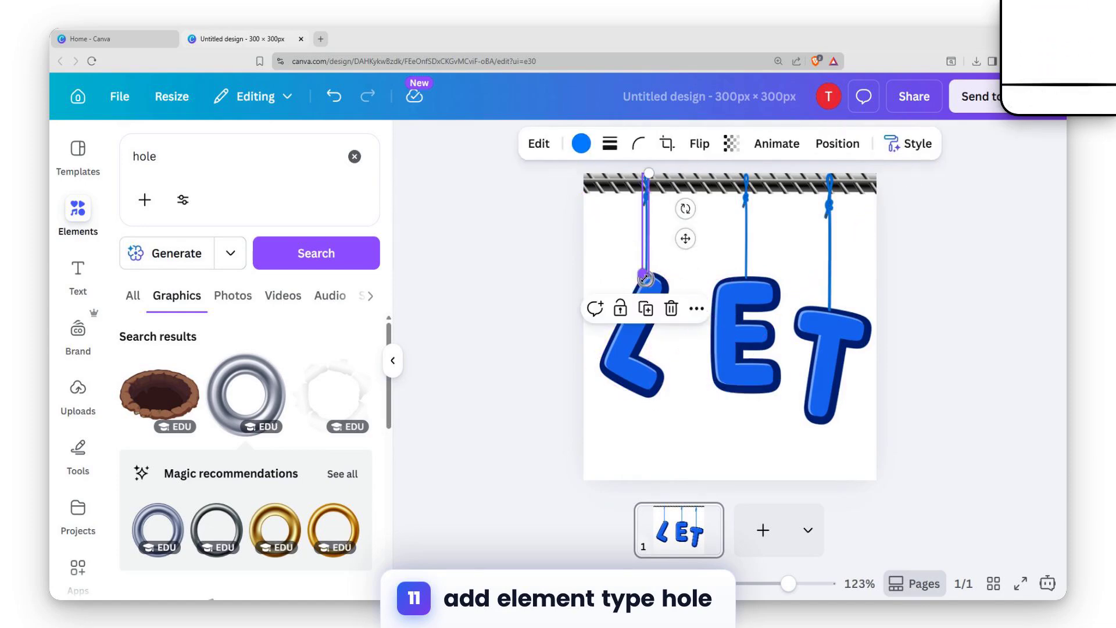
click(715, 249)
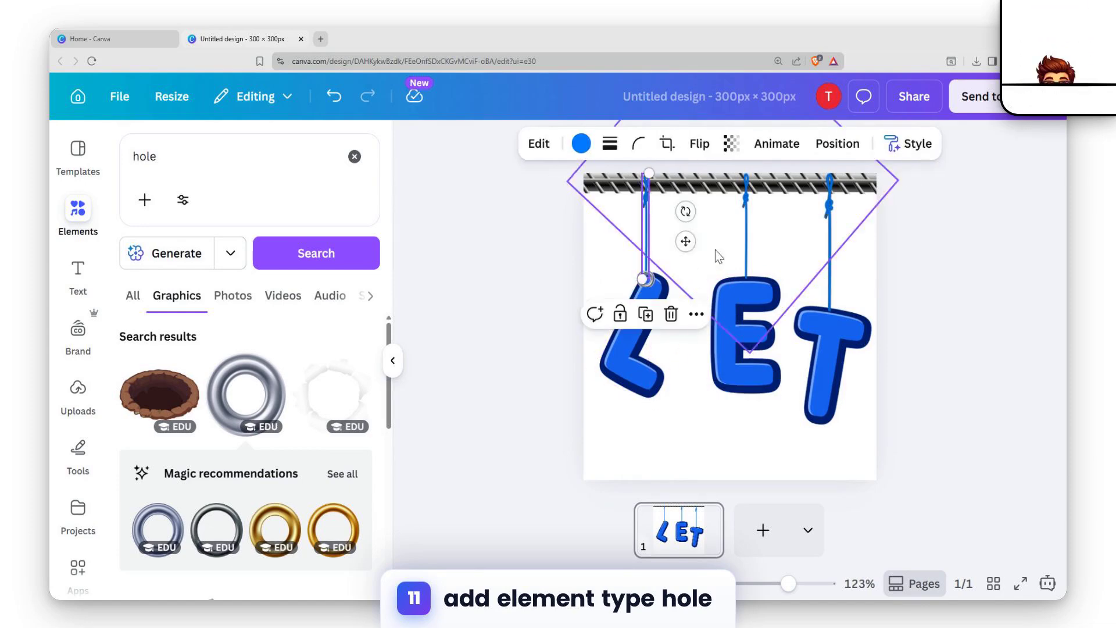
click(647, 265)
scroll(312, 463, down, 5)
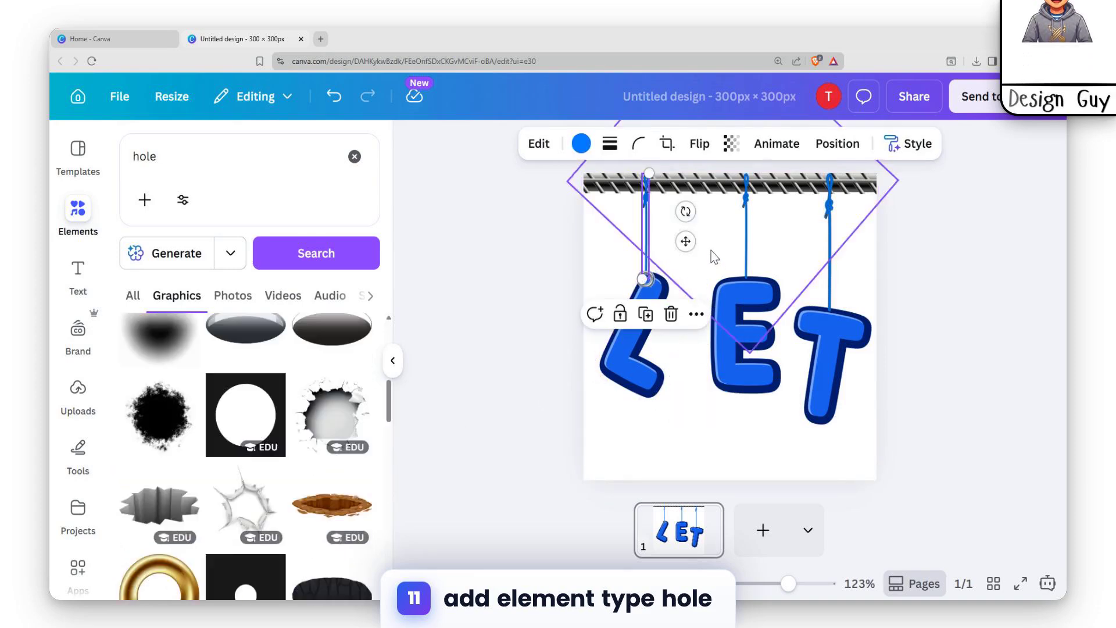
Delete the metallic ring from the top of the L
click(644, 281)
key(Delete)
scroll(265, 404, down, 20)
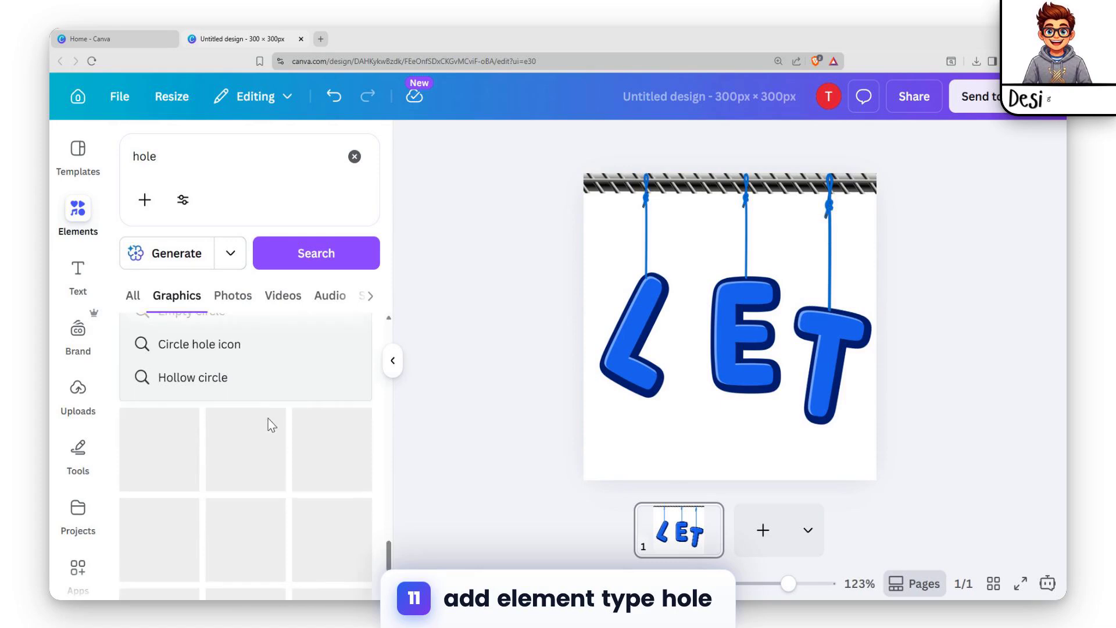
scroll(273, 411, up, 20)
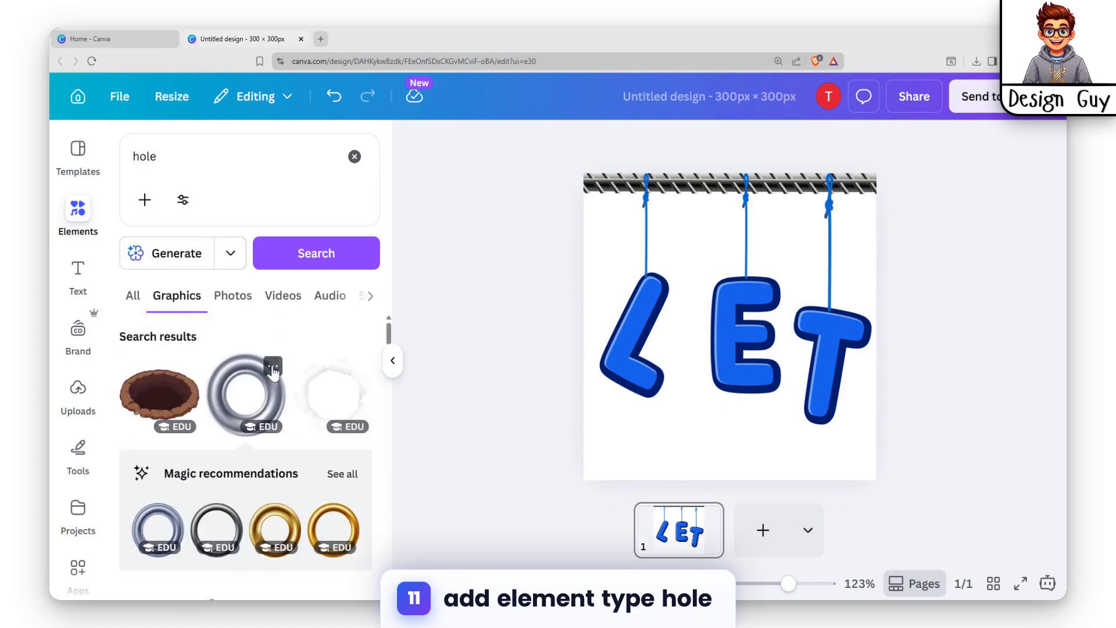
Change the graphics search term to pin hole and run the search
click(207, 152)
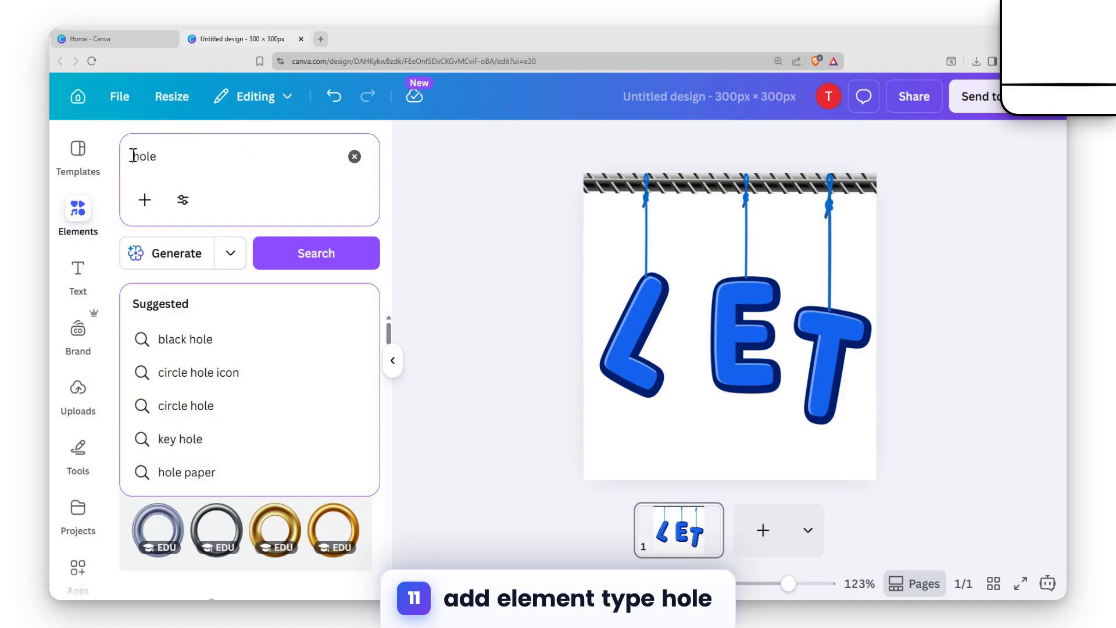
text(n)
key(Return)
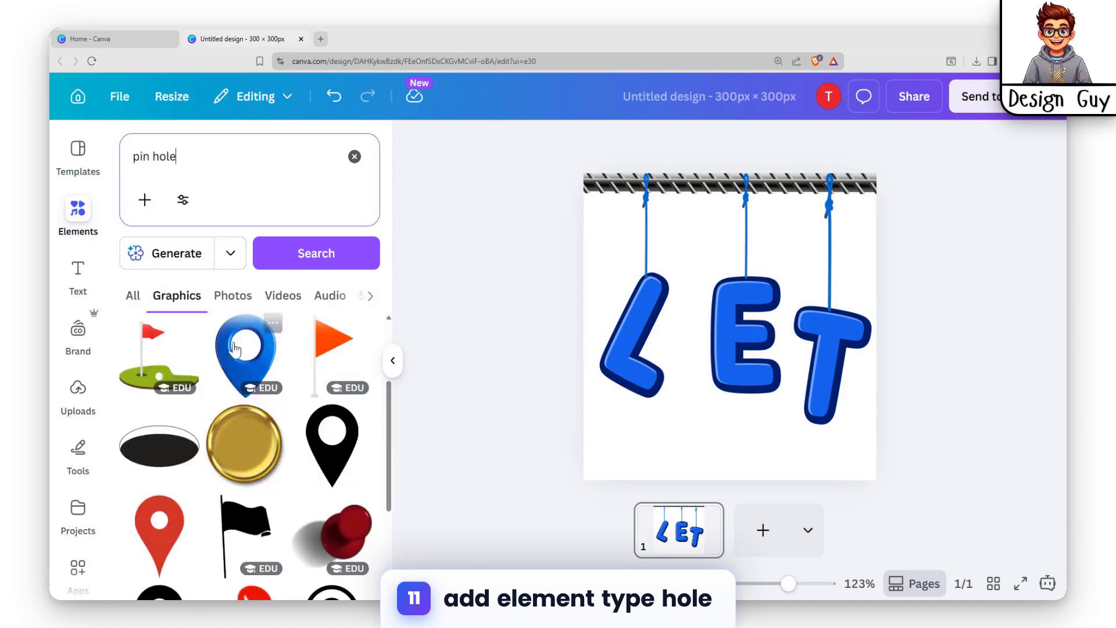
Add the yellow-to-orange location pin graphic from the pin hole results to the page
scroll(286, 424, down, 15)
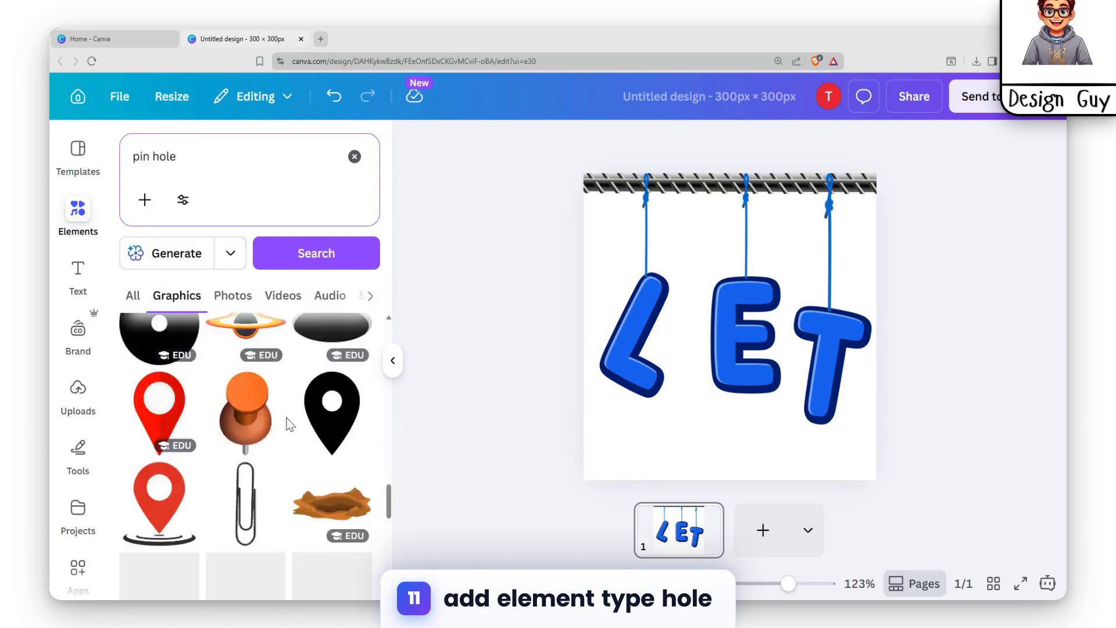
scroll(287, 424, down, 15)
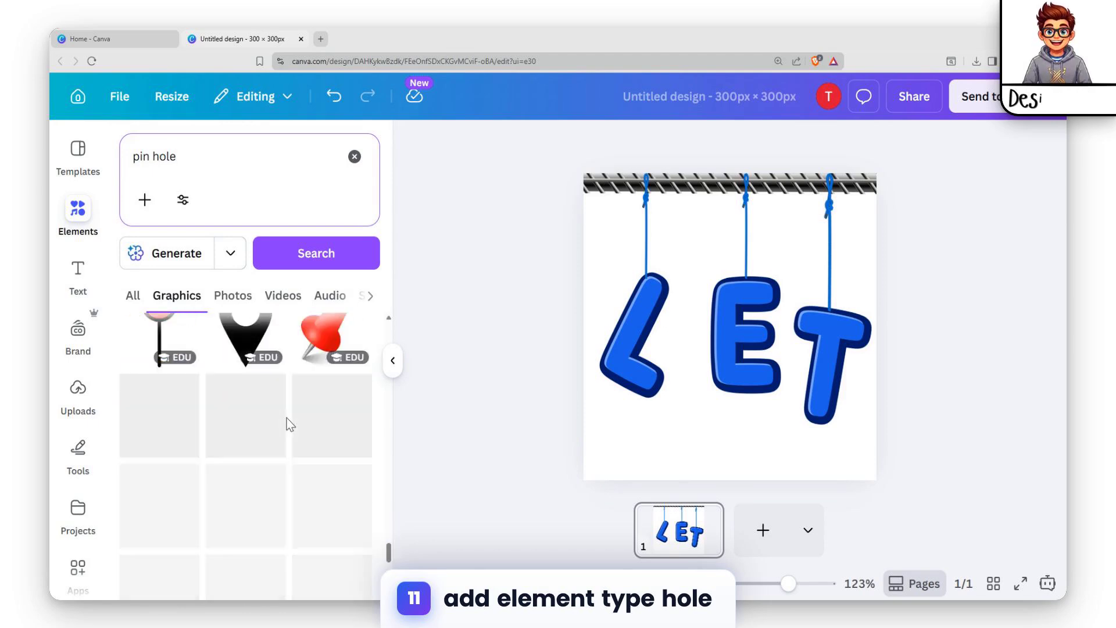
scroll(288, 425, down, 10)
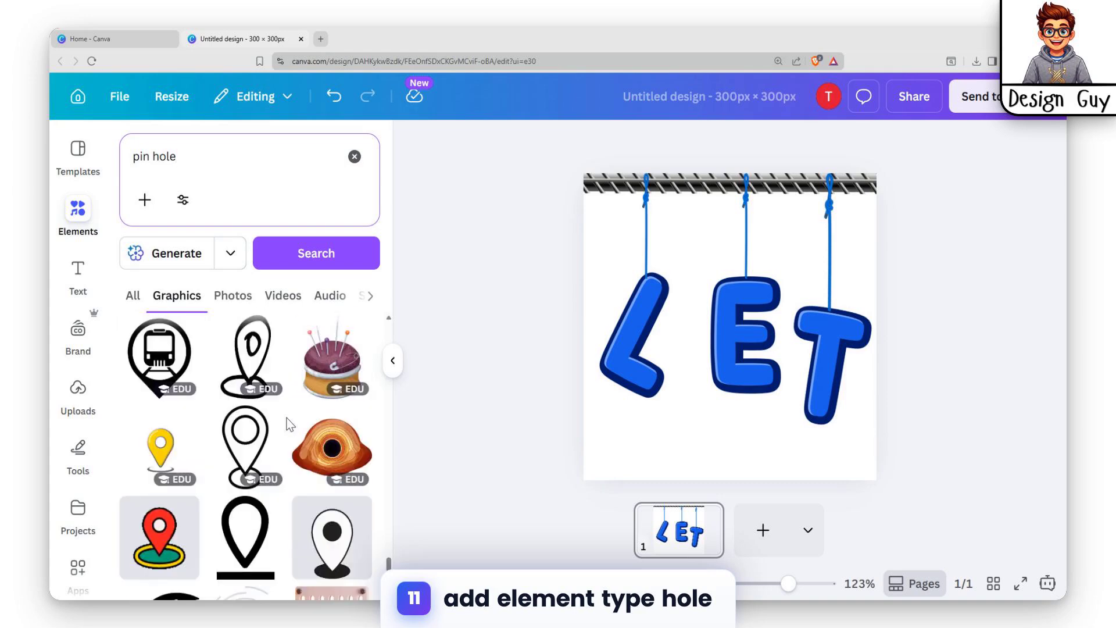
scroll(261, 407, down, 15)
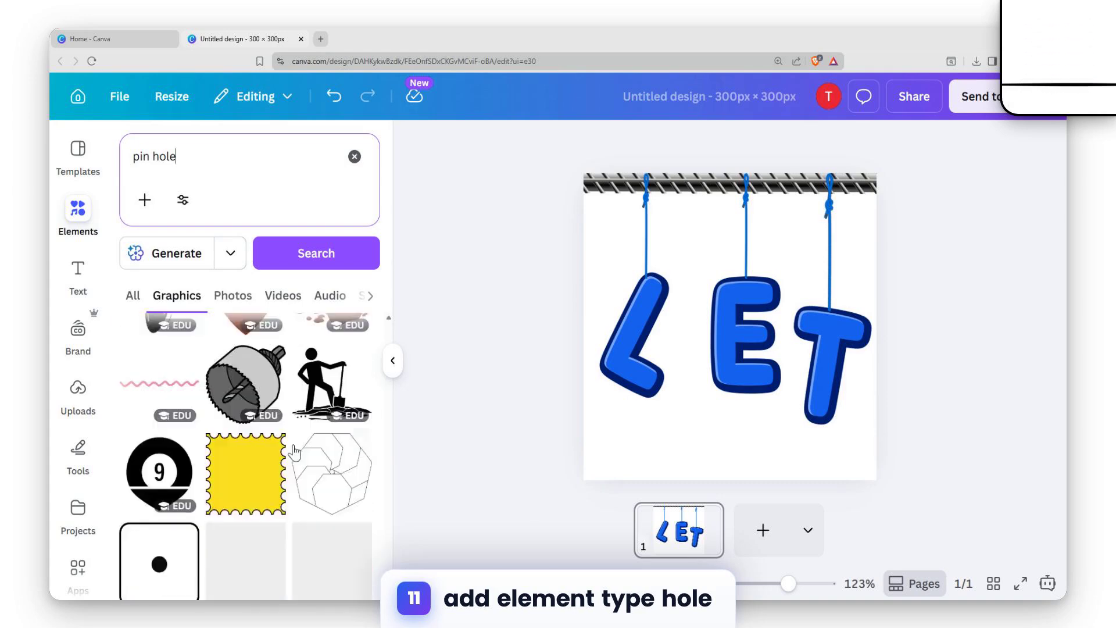
click(159, 448)
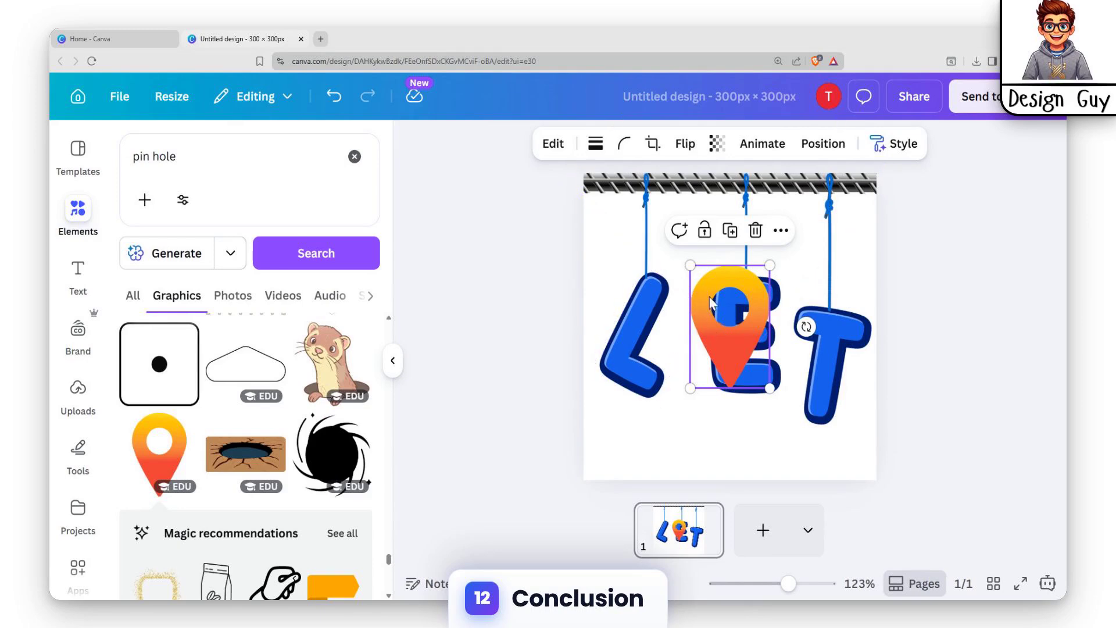
Shrink the location pin, turn it upside down and place it where the rope meets the top of the L
drag(709, 297, 661, 358)
drag(758, 387, 606, 375)
drag(651, 321, 695, 389)
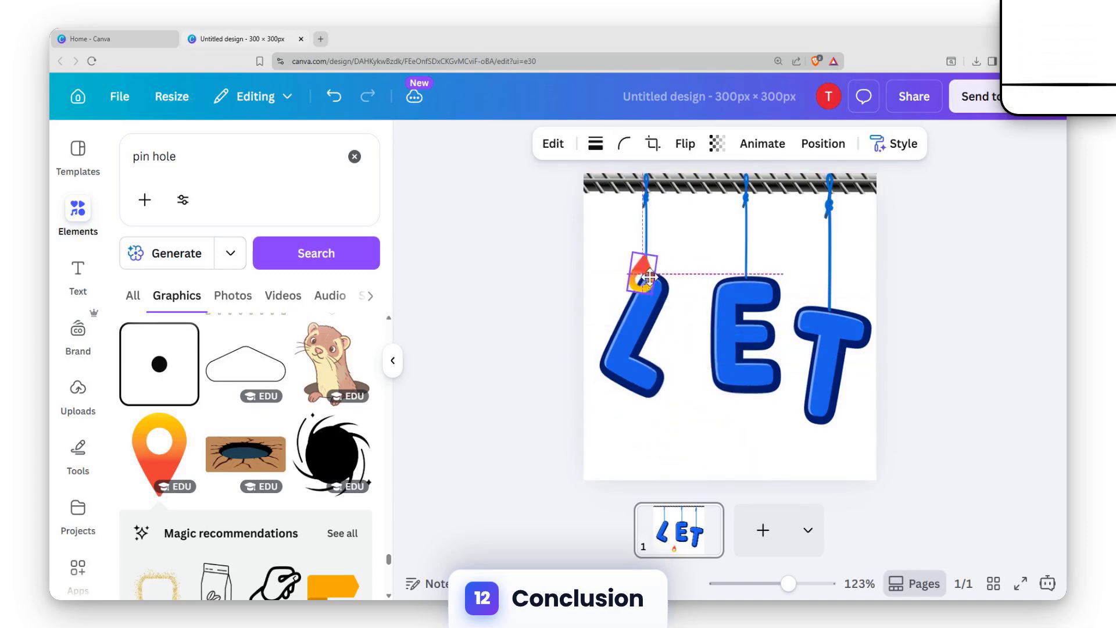
mouse_move(650, 271)
mouse_down()
mouse_move(651, 281)
mouse_move(641, 264)
mouse_up()
click(653, 282)
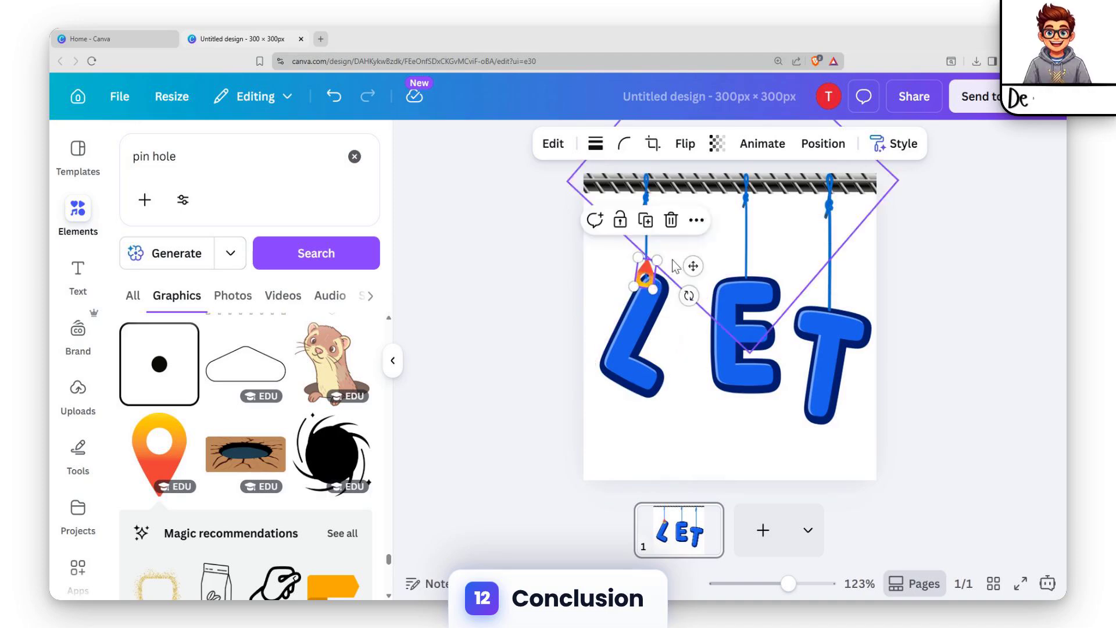
Duplicate the location pin twice and place the copies where the ropes meet the tops of the E and the T
click(652, 284)
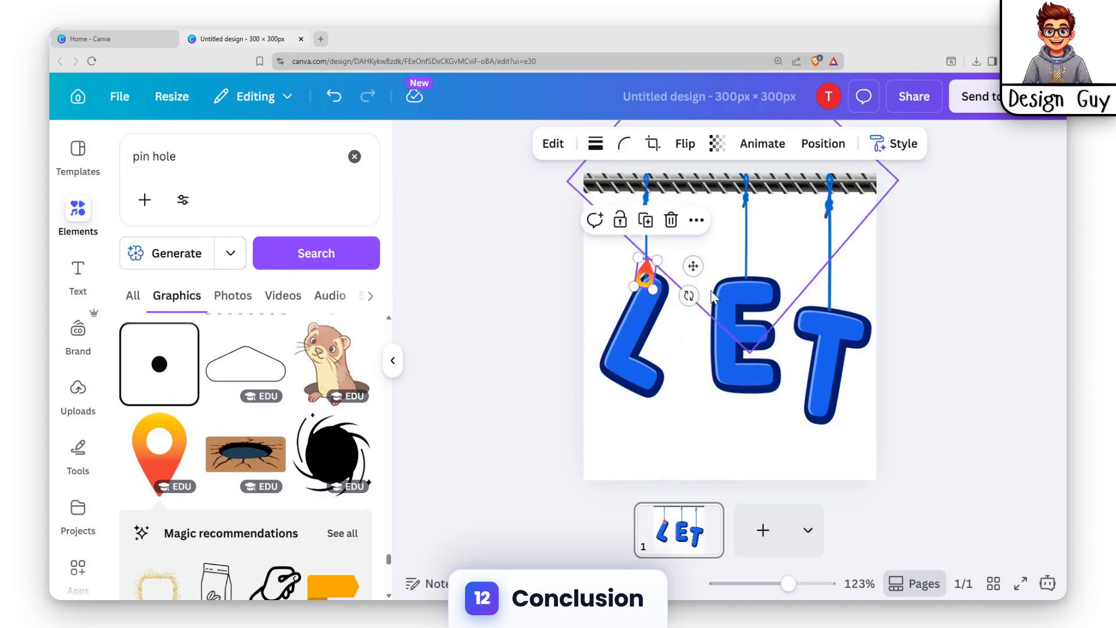
key(ctrl+d)
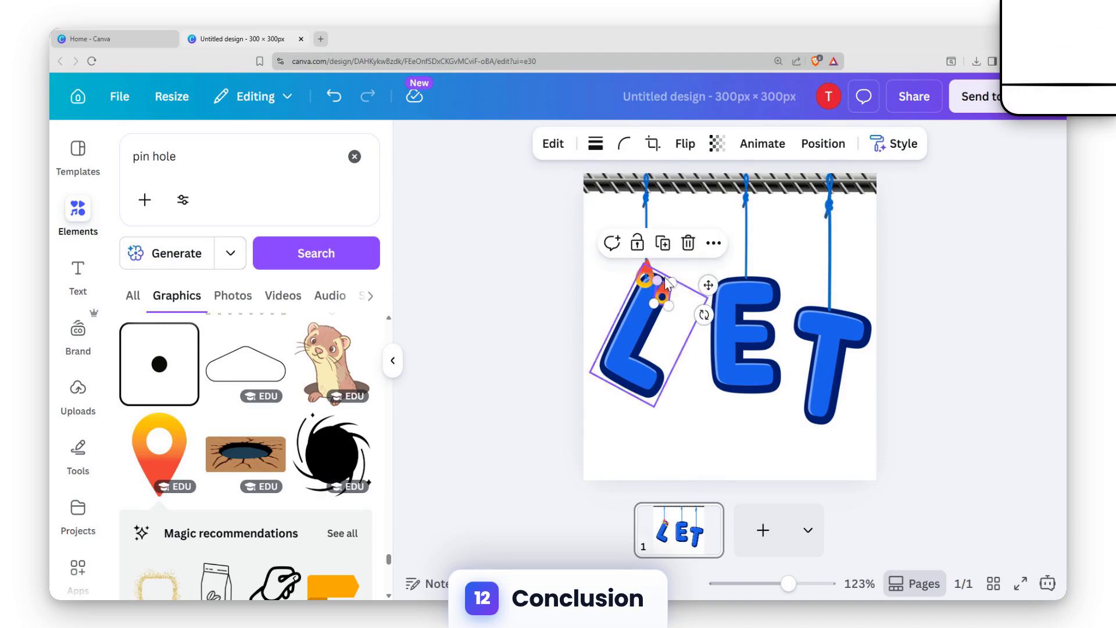
drag(666, 302, 746, 274)
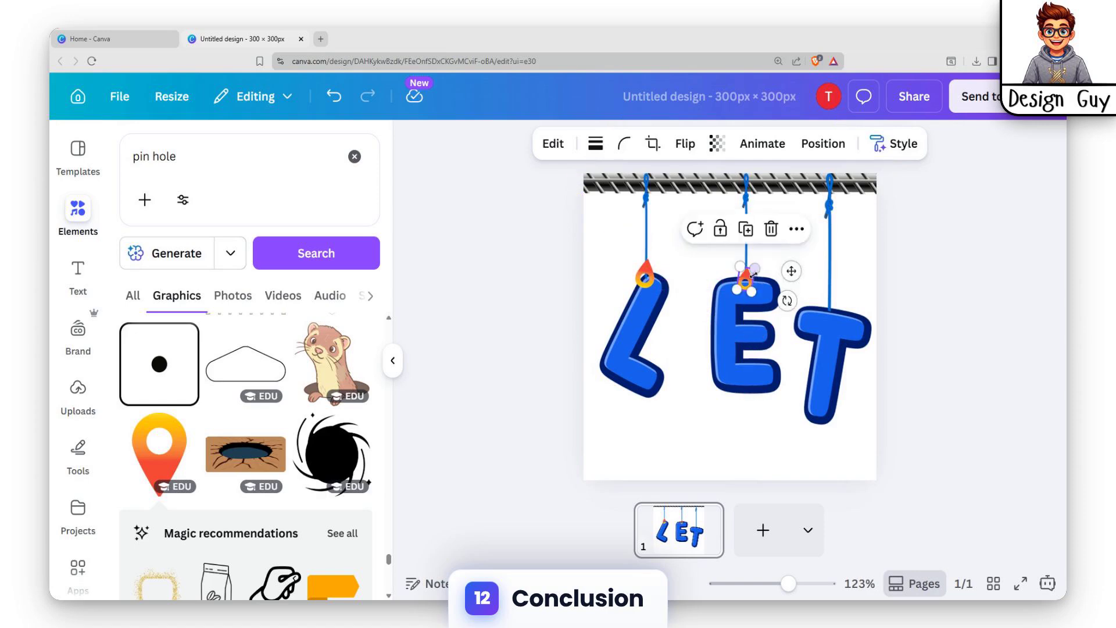
key(ctrl+d)
drag(856, 295, 827, 314)
click(884, 282)
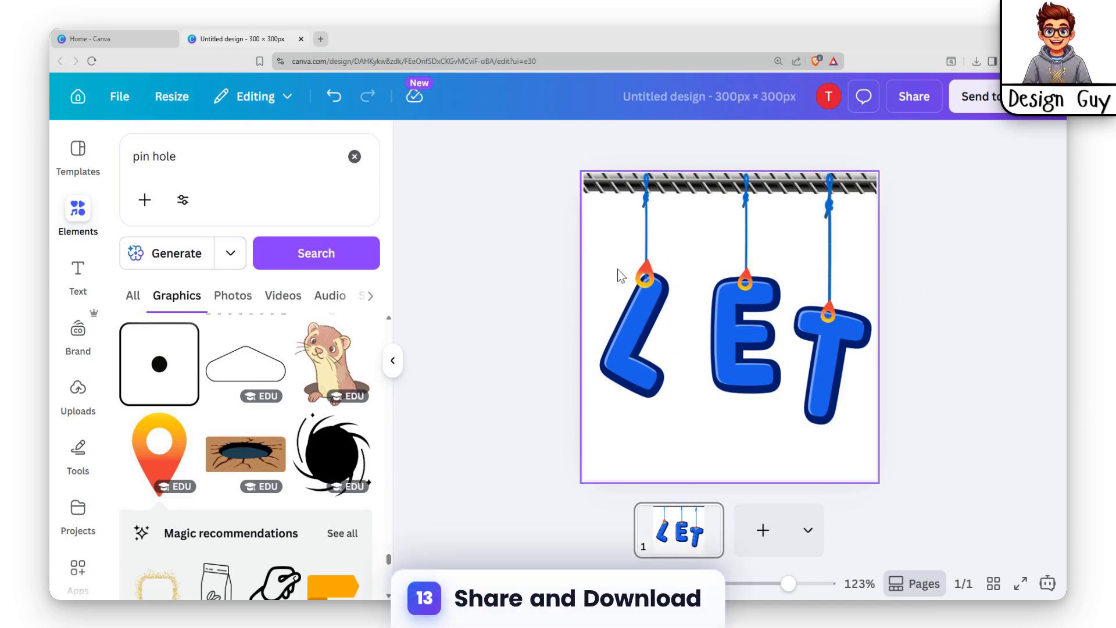
Shrink the location pin on the L slightly and reposition it over the top of the letter
click(633, 311)
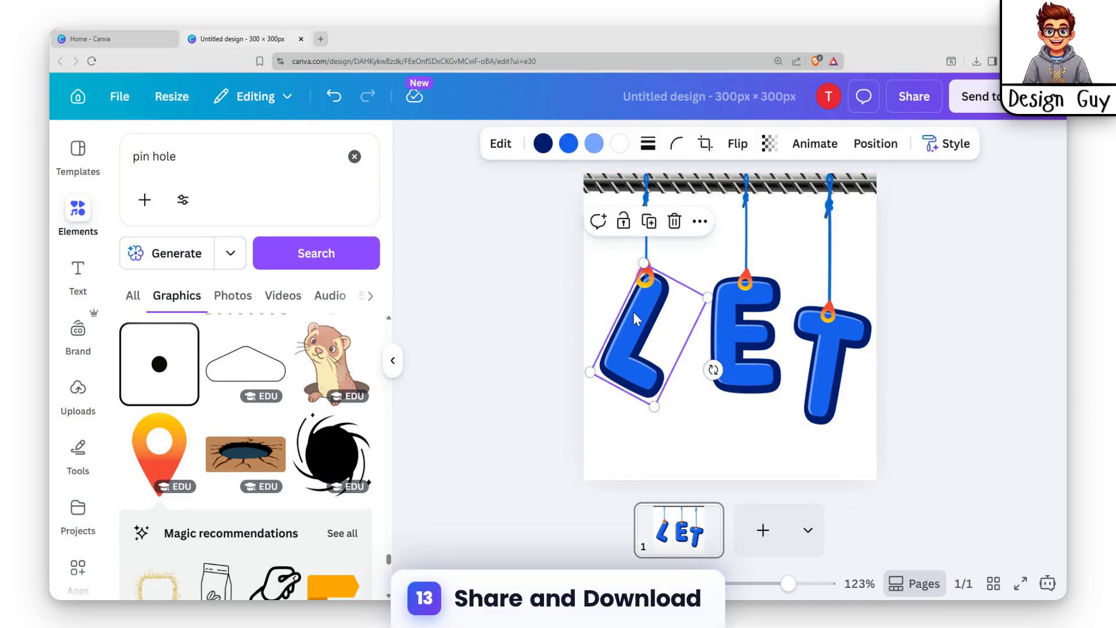
click(648, 281)
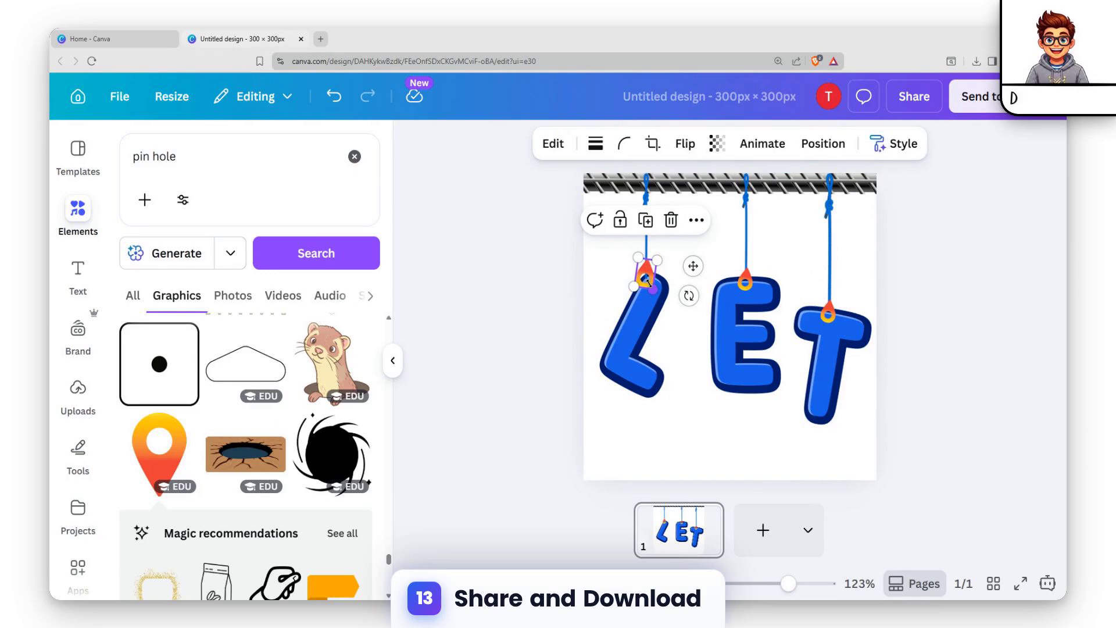
drag(651, 285, 648, 280)
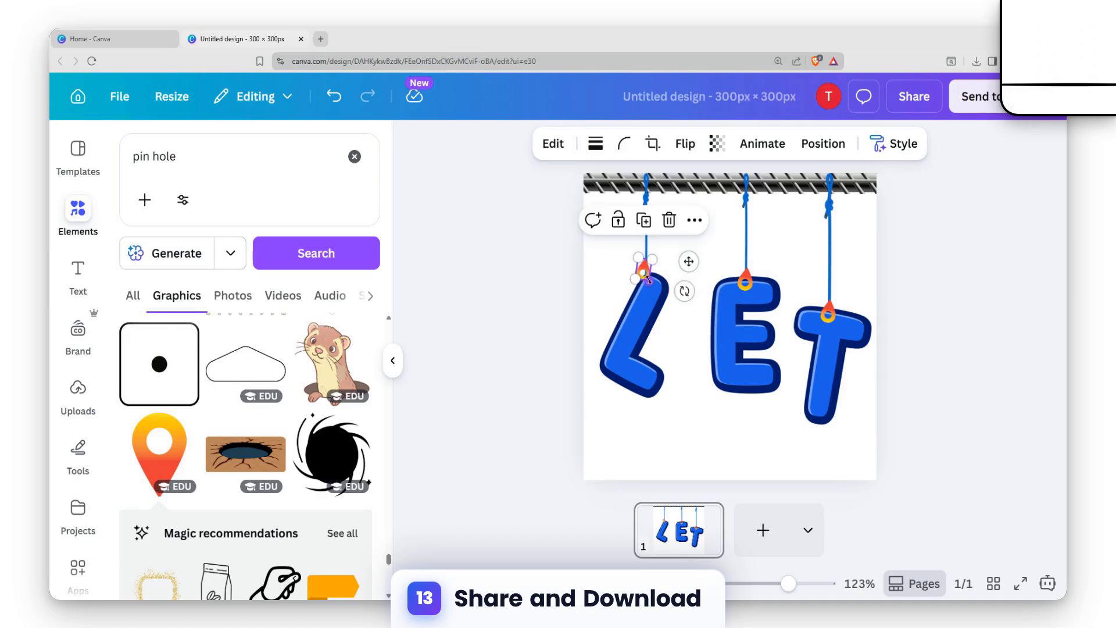
click(670, 291)
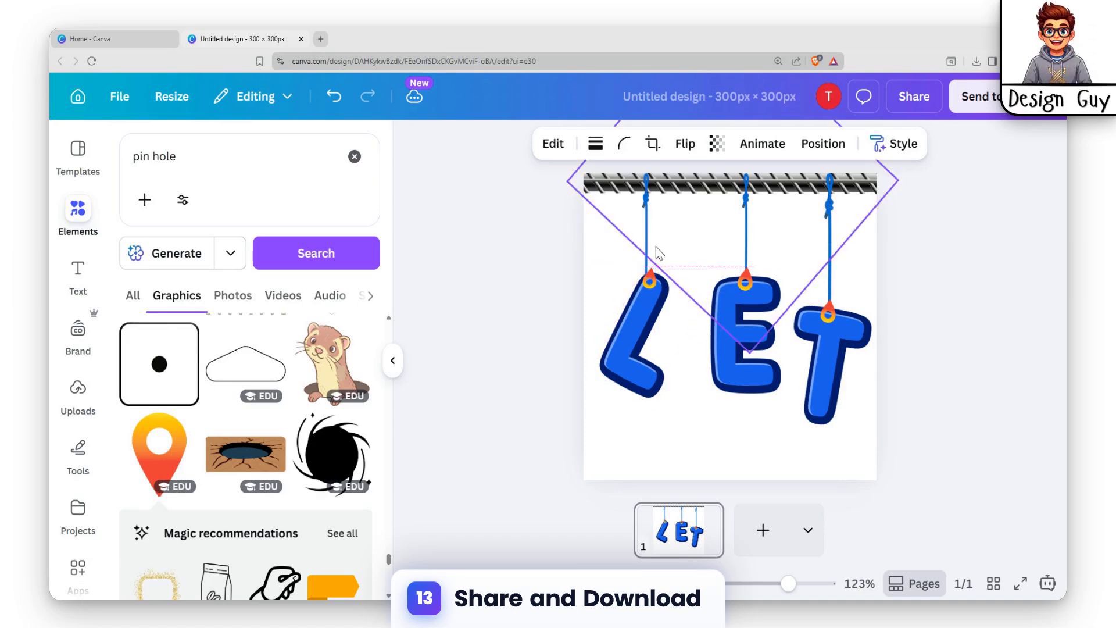
Nudge the rope above the L sideways until it lines up with the pin
click(647, 199)
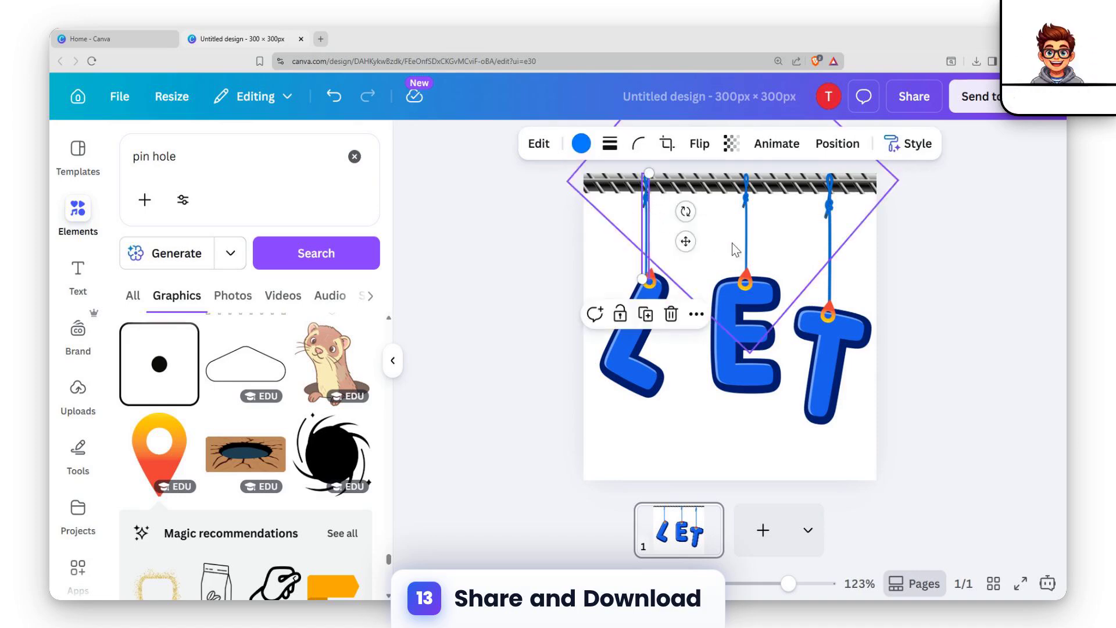
key(Right)
key(Right)
click(651, 272)
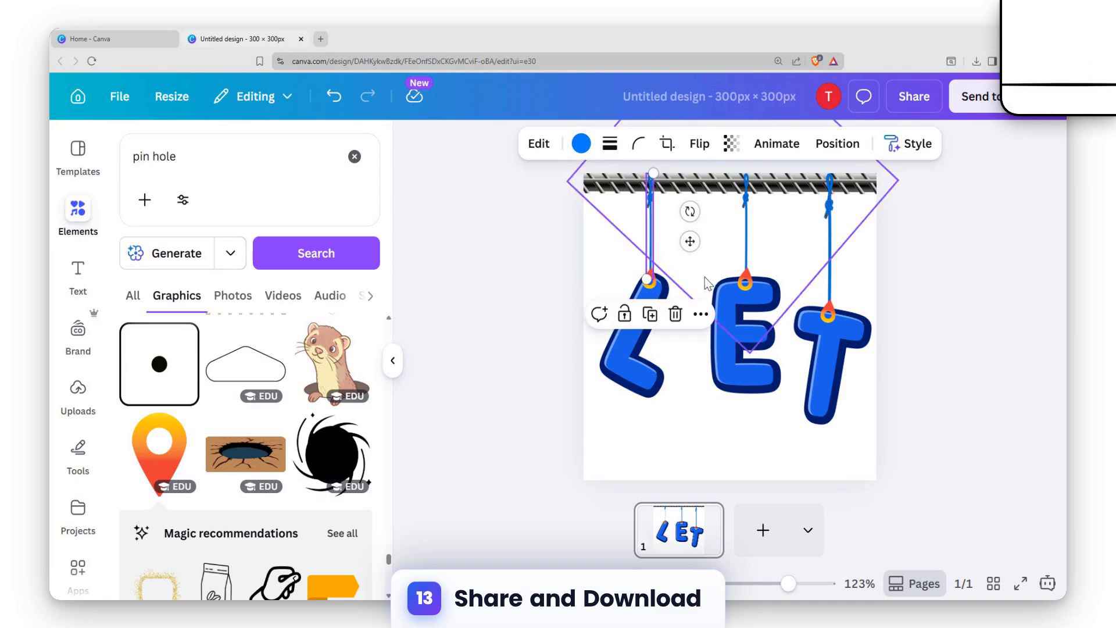
drag(706, 283, 708, 279)
key(Left)
key(Left)
key(Left)
key(Left)
key(Left)
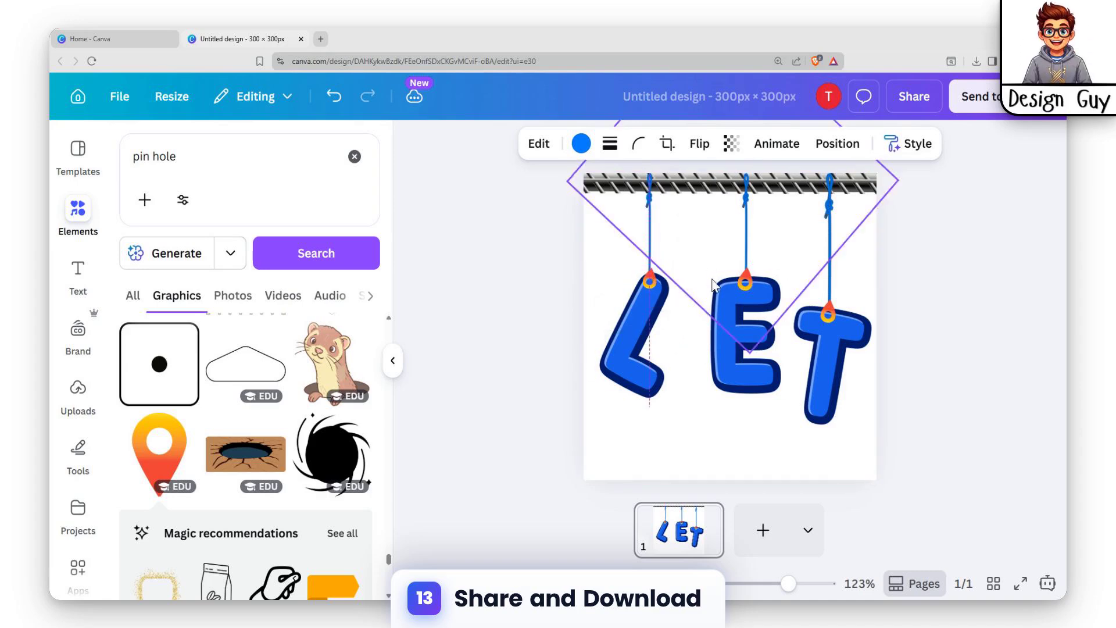
Reorder the layers so the location pins sit behind the ropes
click(838, 144)
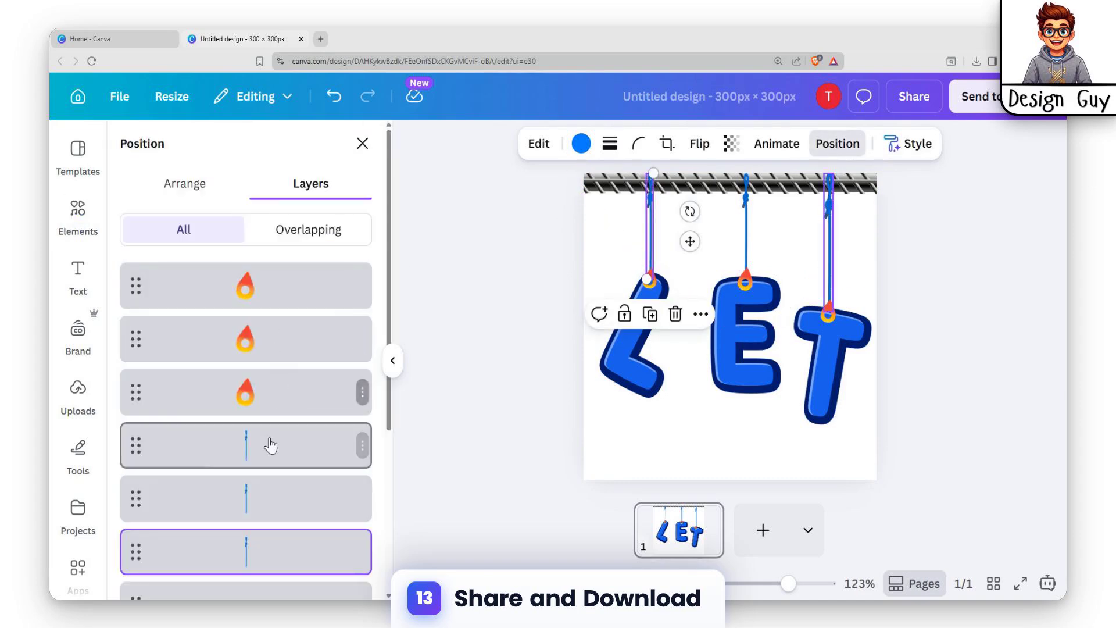
drag(255, 405, 251, 483)
drag(267, 273, 380, 445)
click(535, 366)
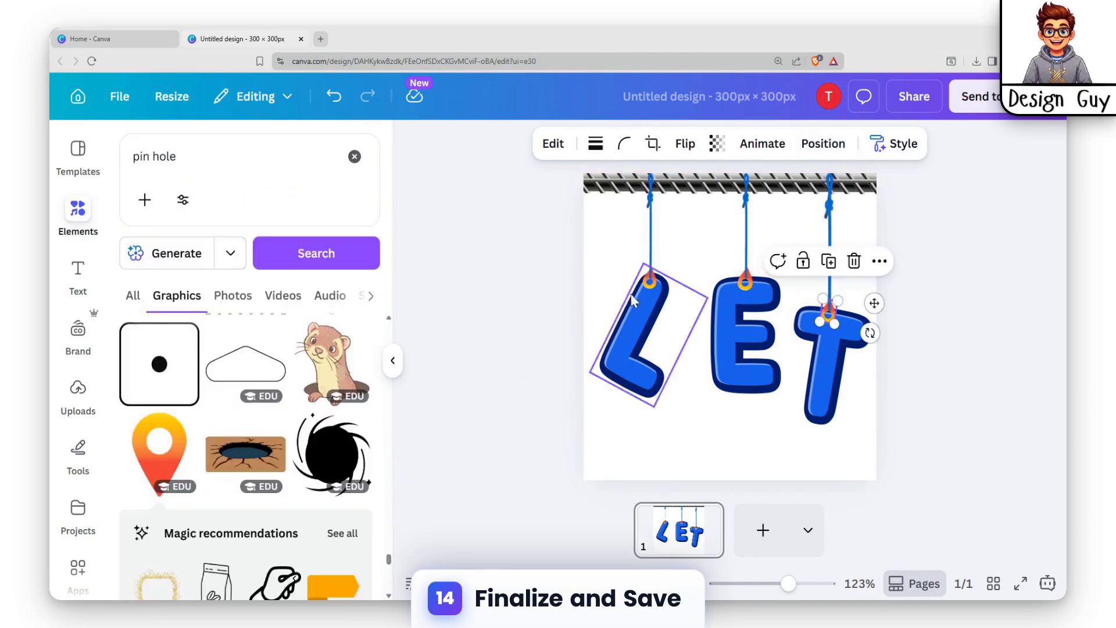
Extend the lower ends of the ropes above the E and the T so they reach the rings of their pins
click(651, 257)
click(747, 260)
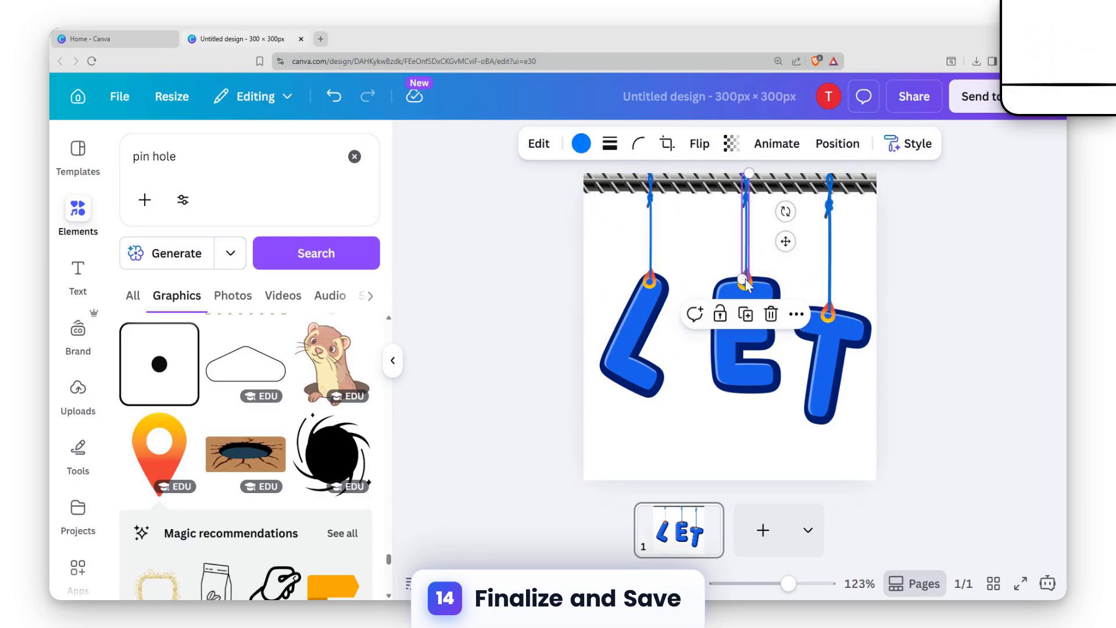
drag(743, 281, 744, 285)
click(826, 306)
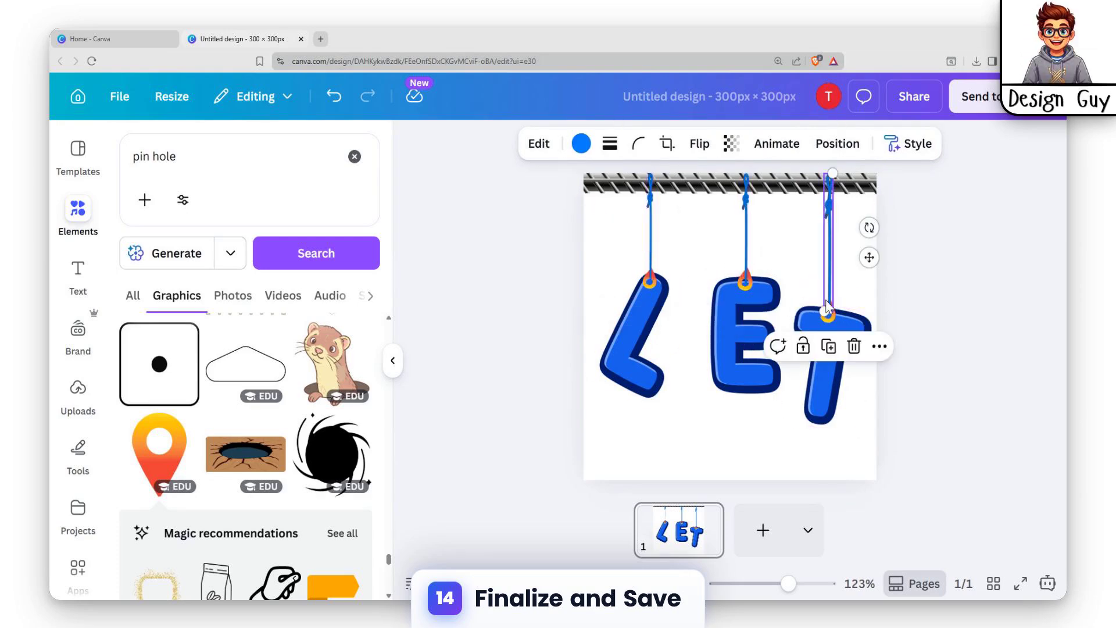
drag(822, 310, 824, 319)
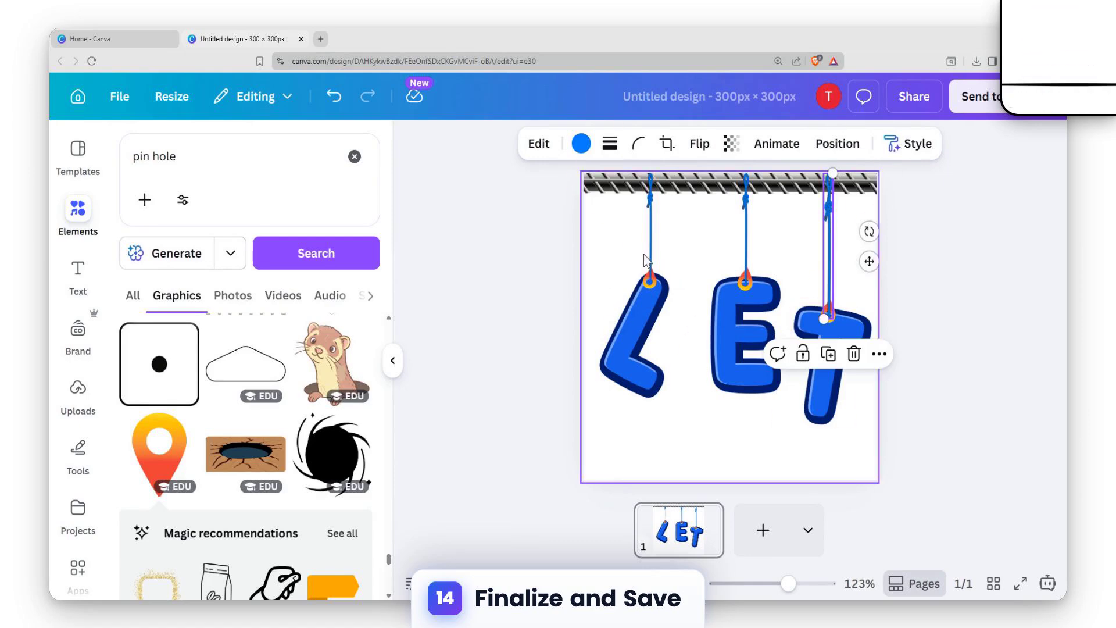
click(575, 264)
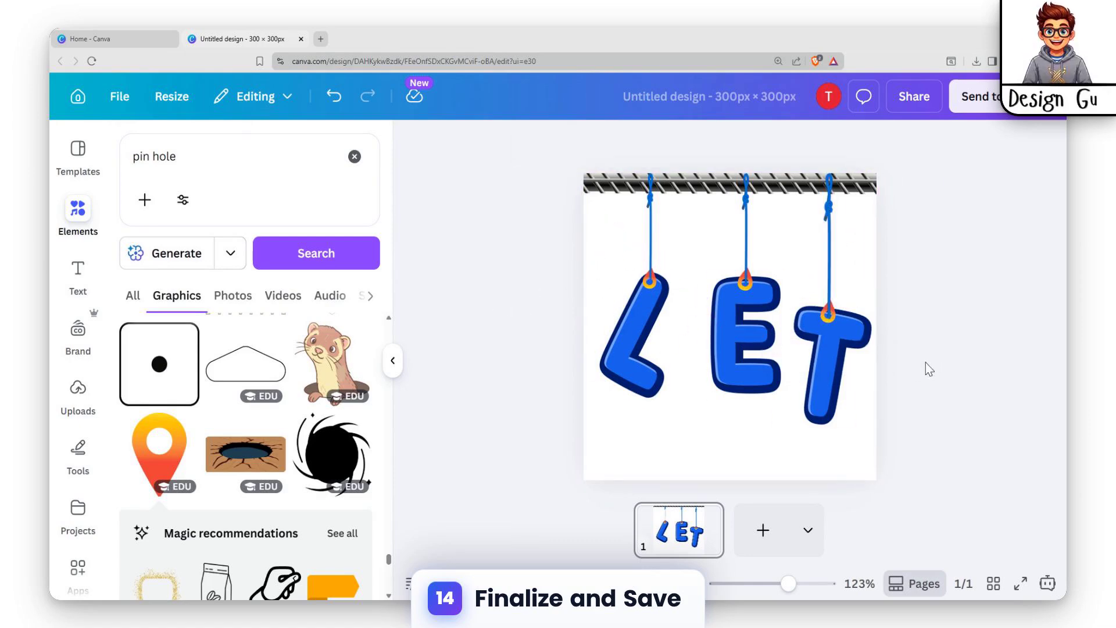
Set the PNG download size multiplier to 3.125, then close the download options without downloading
click(923, 110)
click(779, 486)
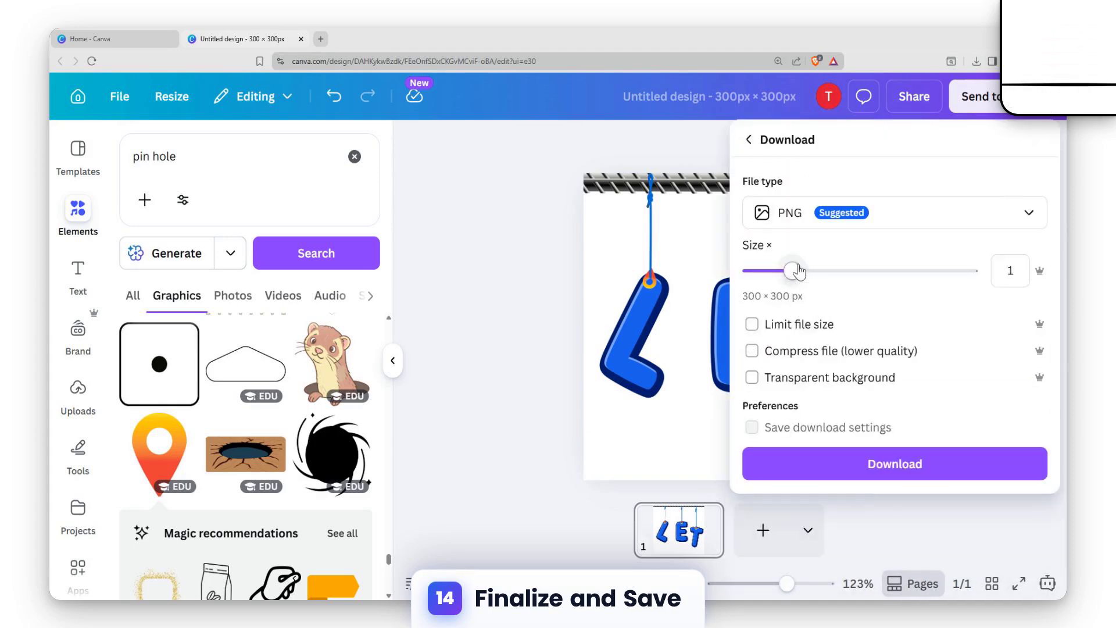
drag(798, 271, 970, 271)
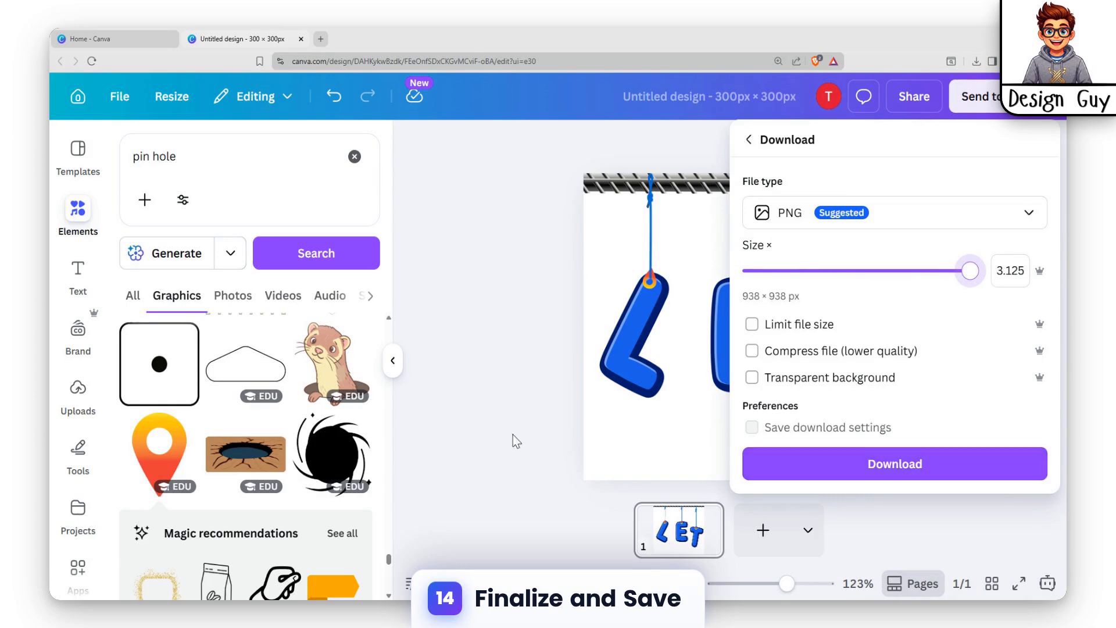
click(540, 375)
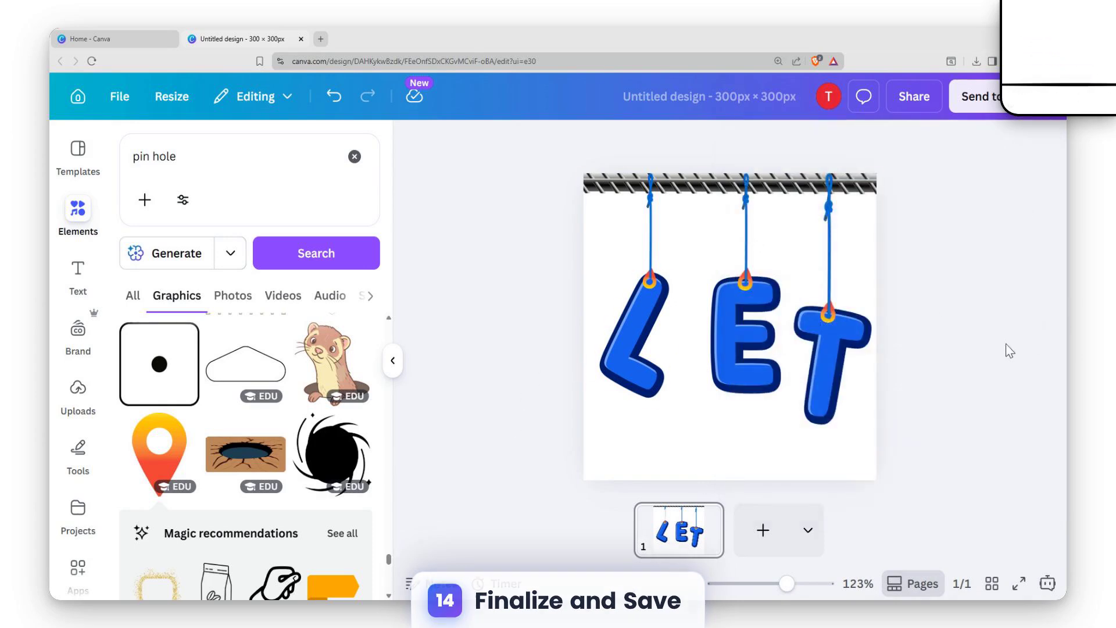